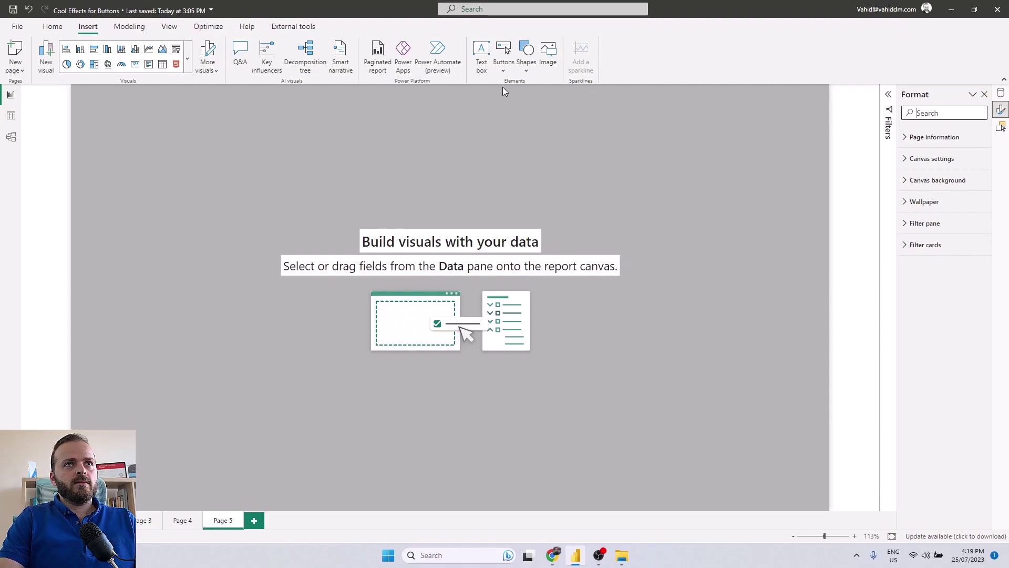
# Step: Insert a blank button and place it mid-canvas, about 385 wide and 148 high
pyautogui.click(503, 62)
pyautogui.click(521, 222)
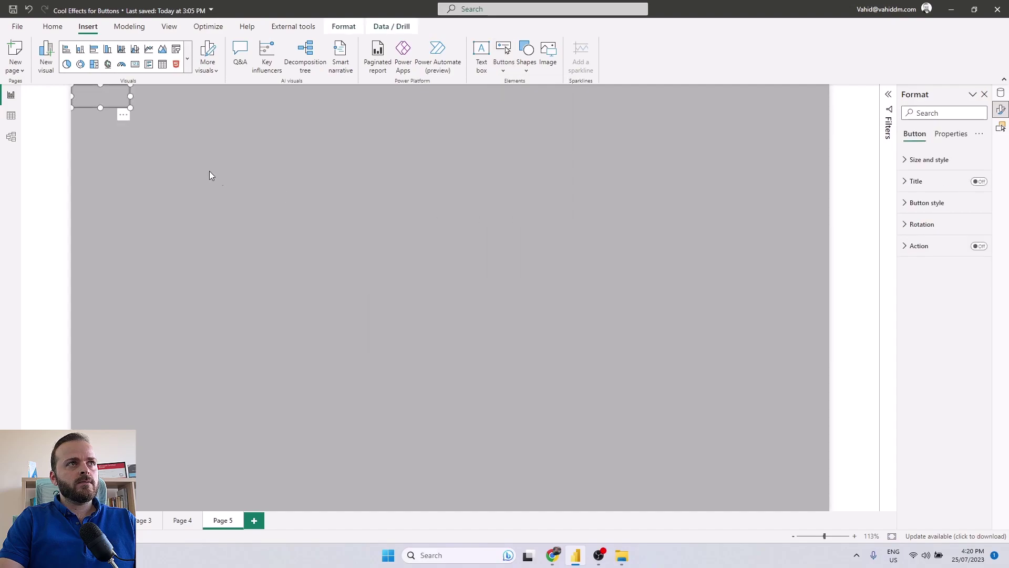
pyautogui.moveTo(116, 100); pyautogui.dragTo(497, 271)
pyautogui.moveTo(405, 220); pyautogui.dragTo(437, 256)
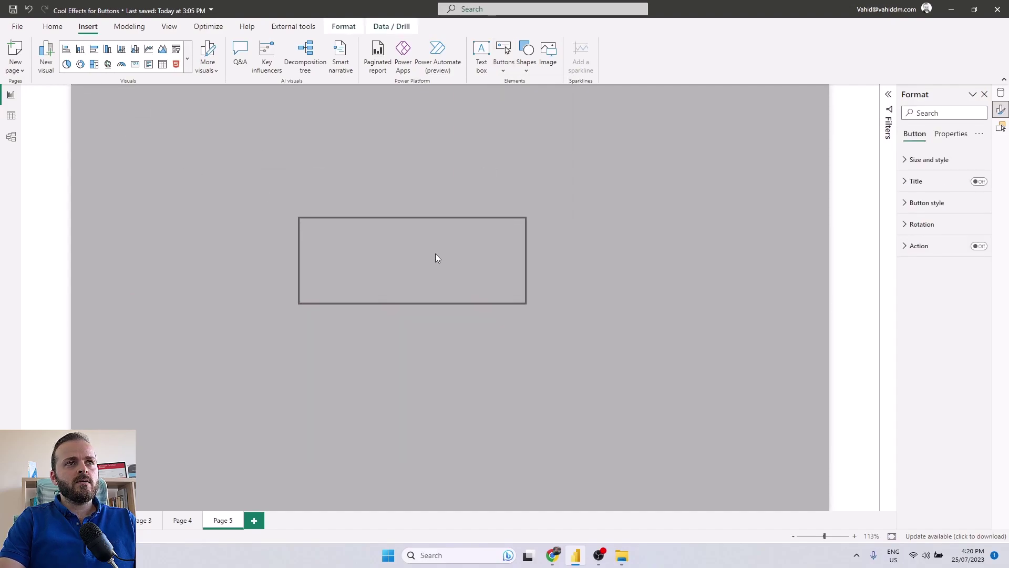
pyautogui.click(590, 251)
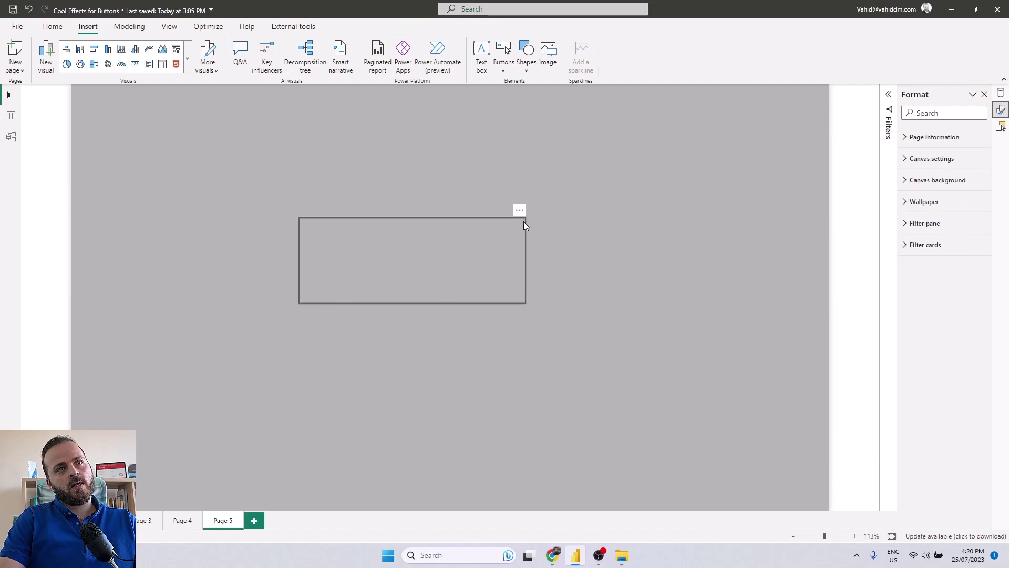
# Step: Select the new button and open its button style settings
pyautogui.click(452, 266)
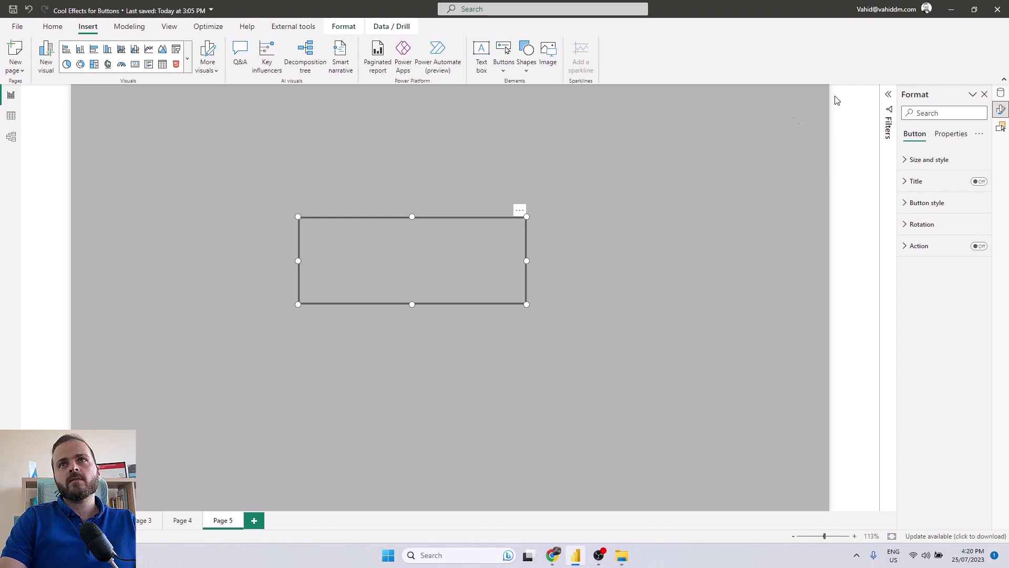
pyautogui.click(1001, 110)
pyautogui.click(1001, 111)
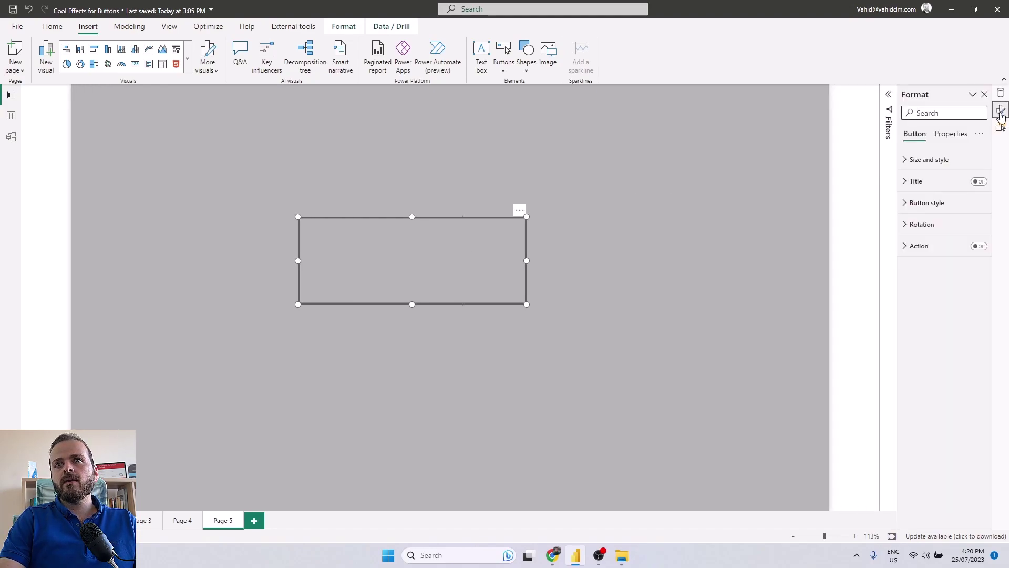
pyautogui.click(909, 203)
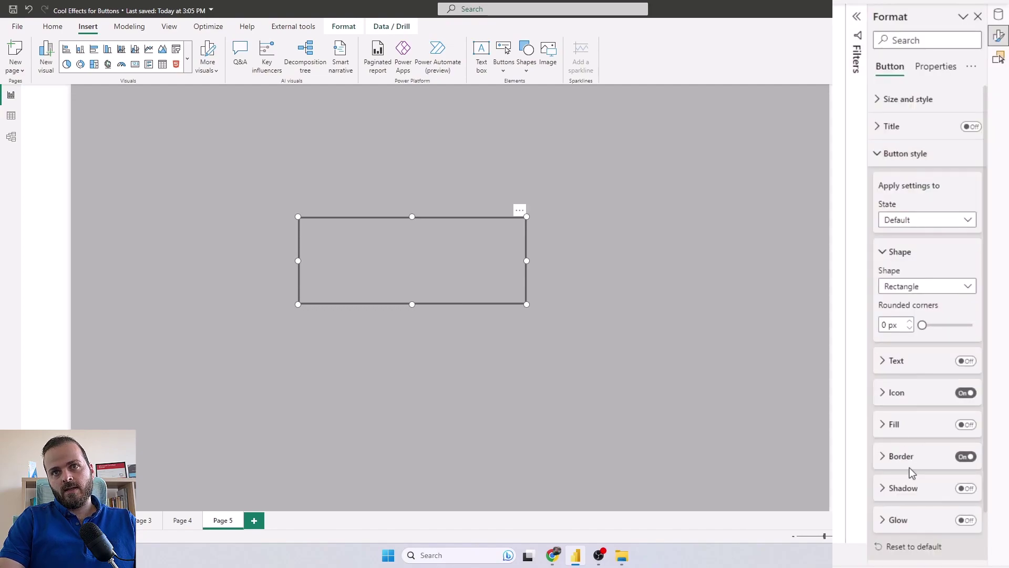
# Step: Examine the button's size and position settings and the states its style settings can apply to
pyautogui.click(881, 99)
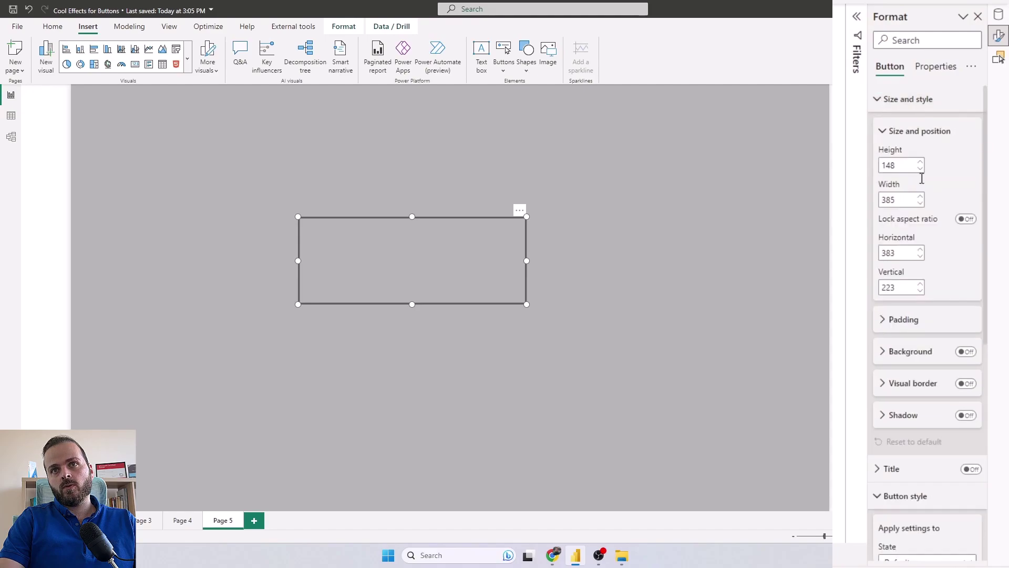
pyautogui.click(884, 100)
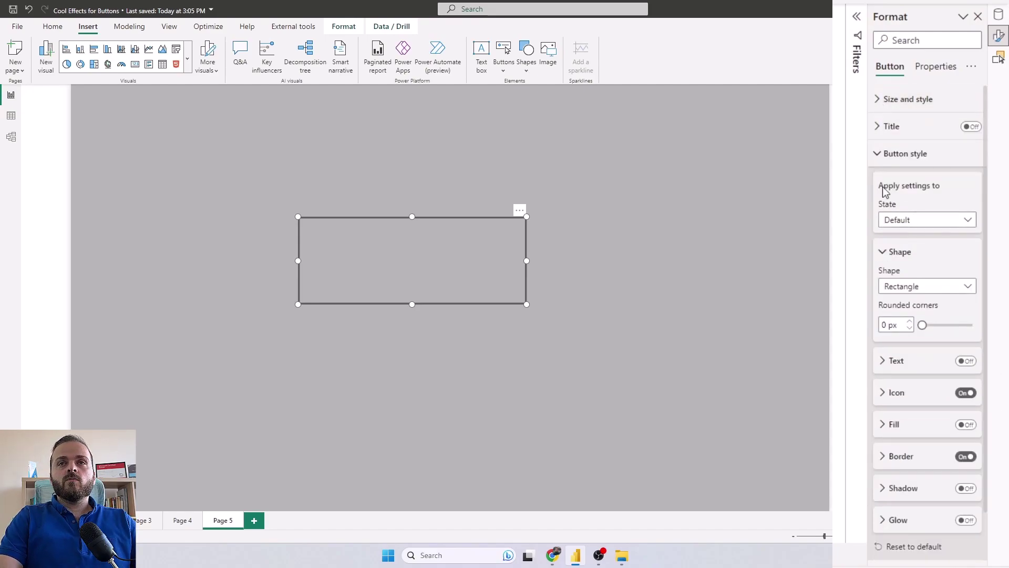
pyautogui.scroll(-1, 909, 208)
pyautogui.click(916, 174)
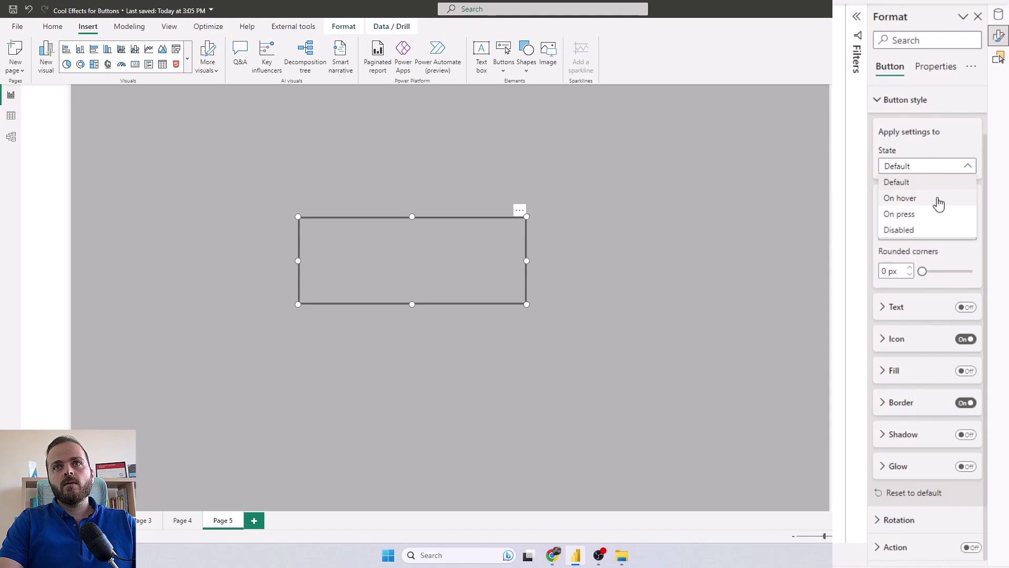
pyautogui.click(929, 167)
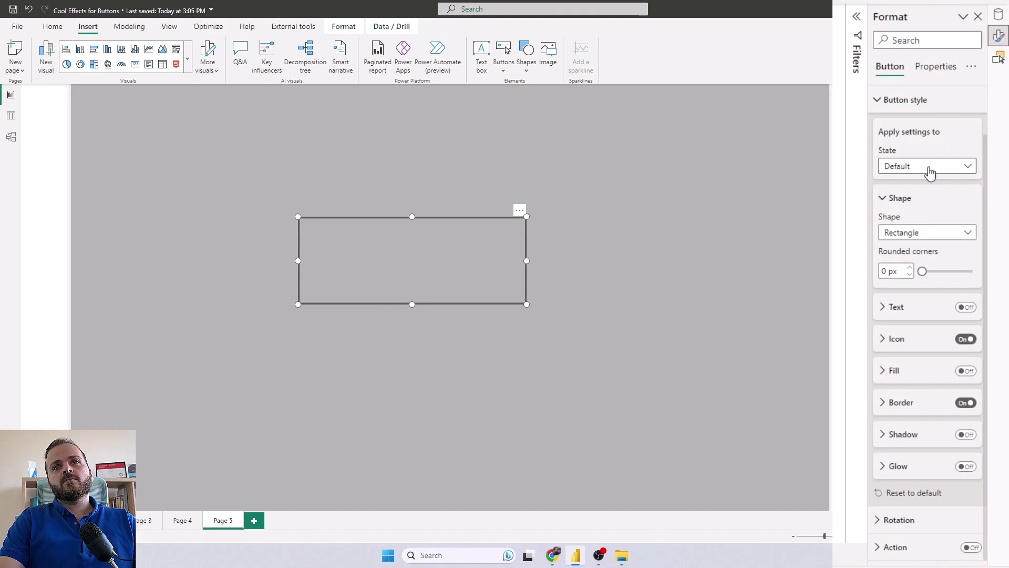
pyautogui.click(930, 167)
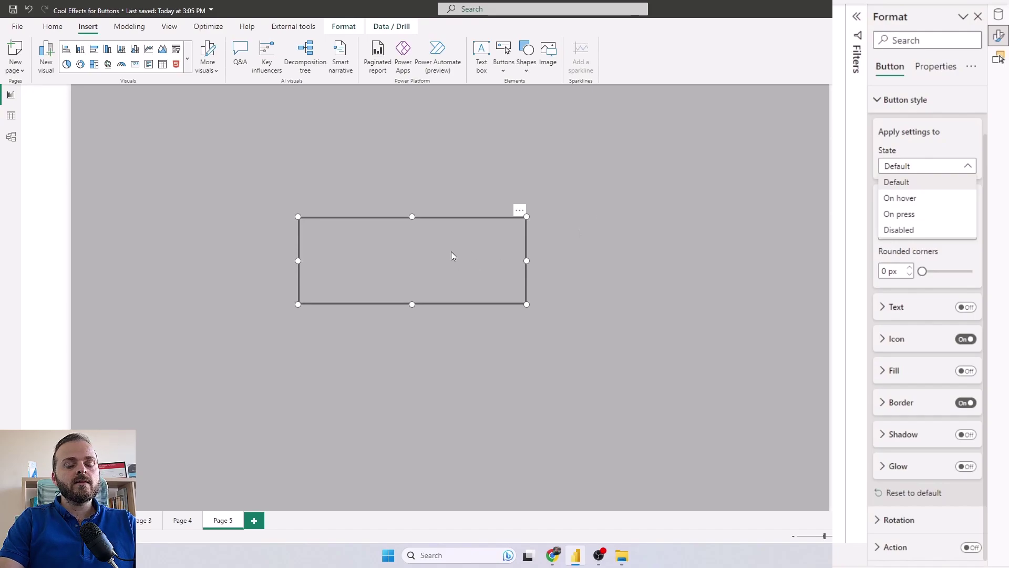
pyautogui.click(931, 163)
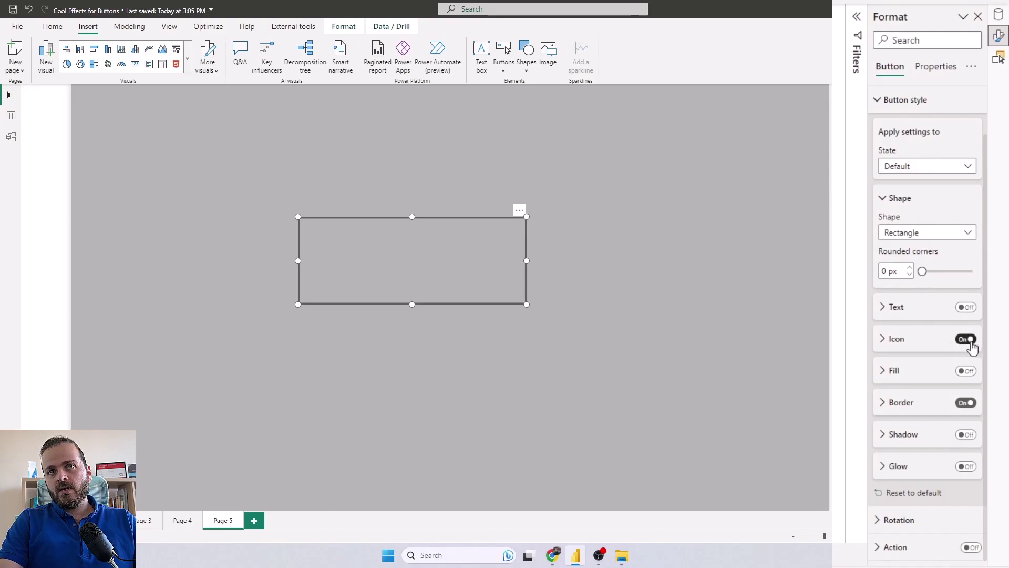
# Step: Turn off the button's icon and turn on its white fill with 0% transparency
pyautogui.click(965, 370)
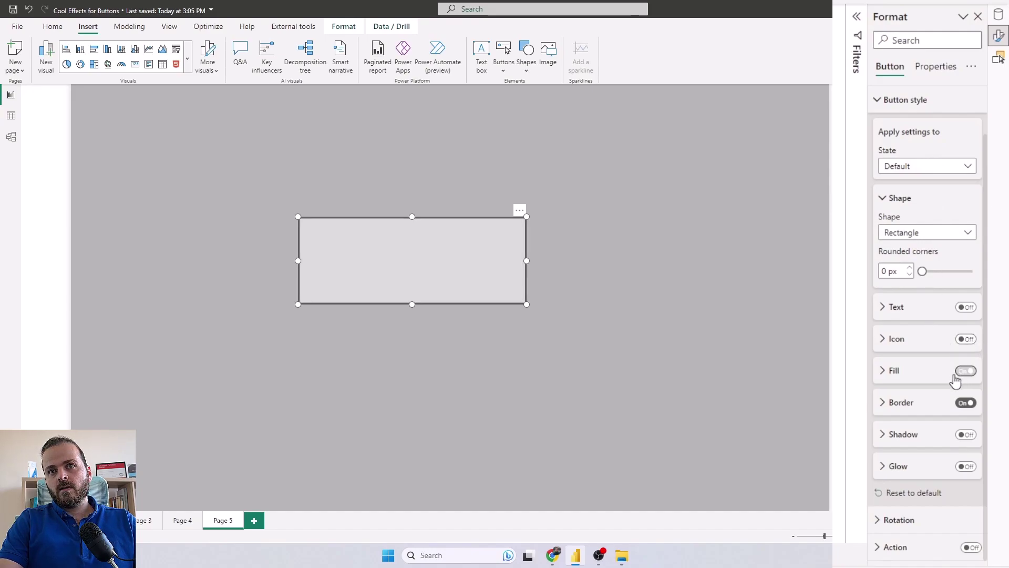
pyautogui.click(893, 370)
pyautogui.scroll(-2, 905, 400)
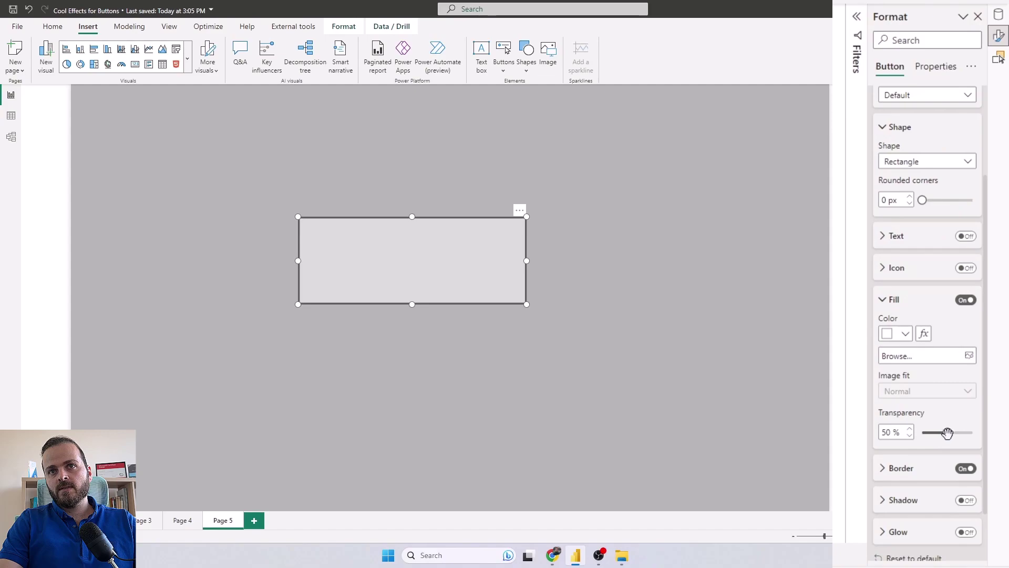
pyautogui.moveTo(948, 433); pyautogui.dragTo(917, 432)
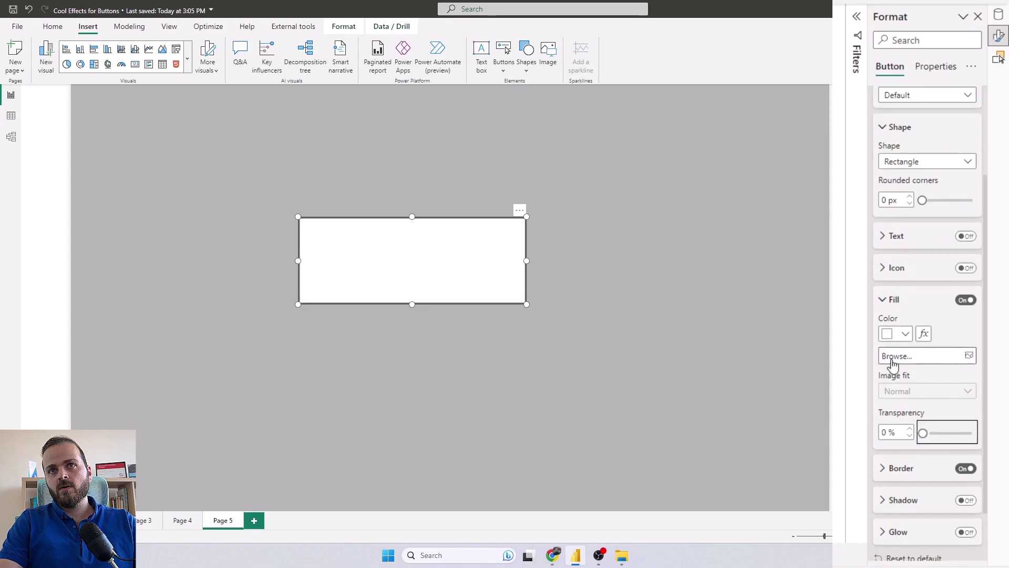
pyautogui.click(888, 299)
# Step: Turn on the button's text as "Button 1" and set its font size to 20
pyautogui.click(964, 307)
pyautogui.click(894, 307)
pyautogui.click(913, 342)
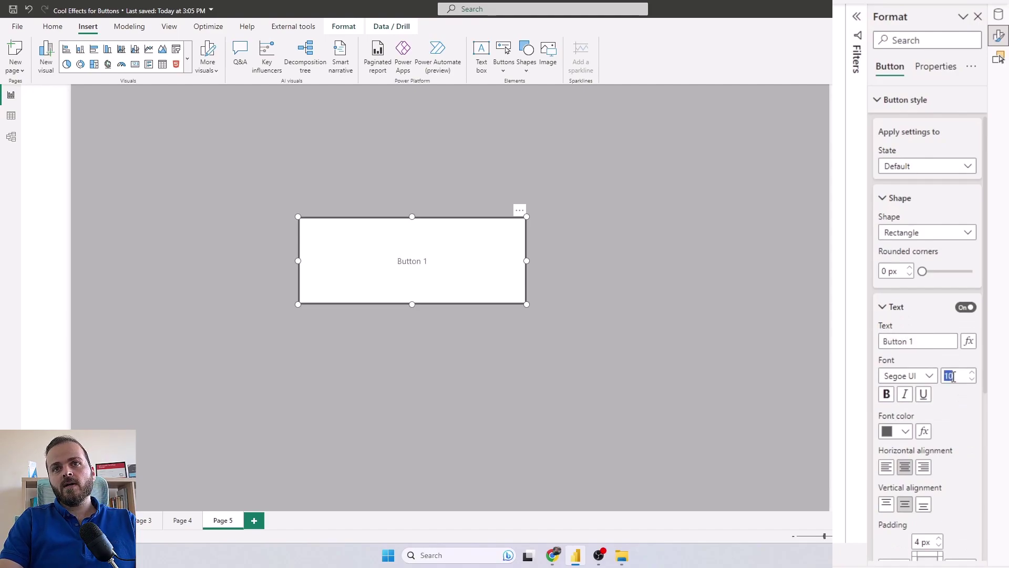
pyautogui.write('20')
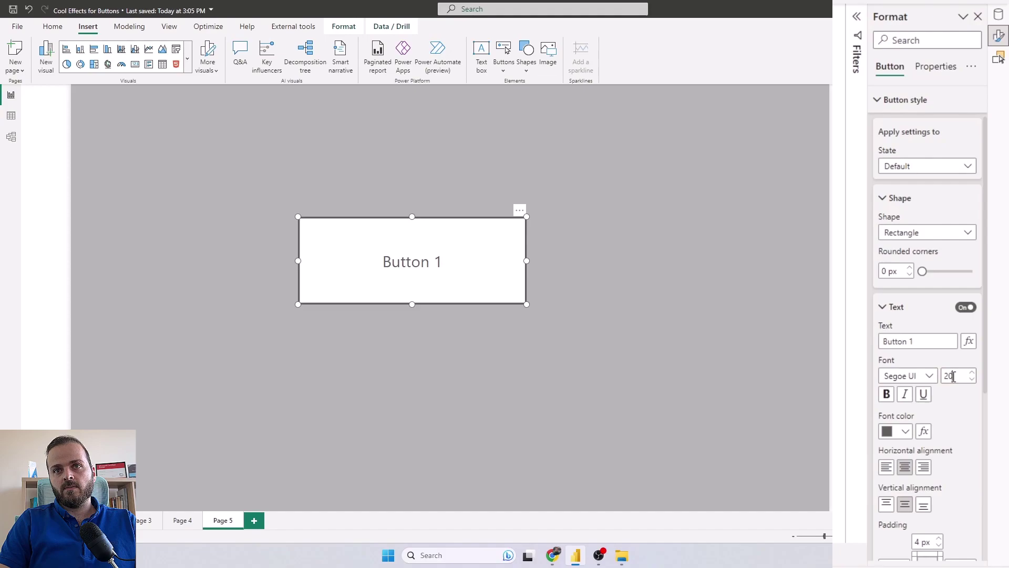
pyautogui.click(894, 307)
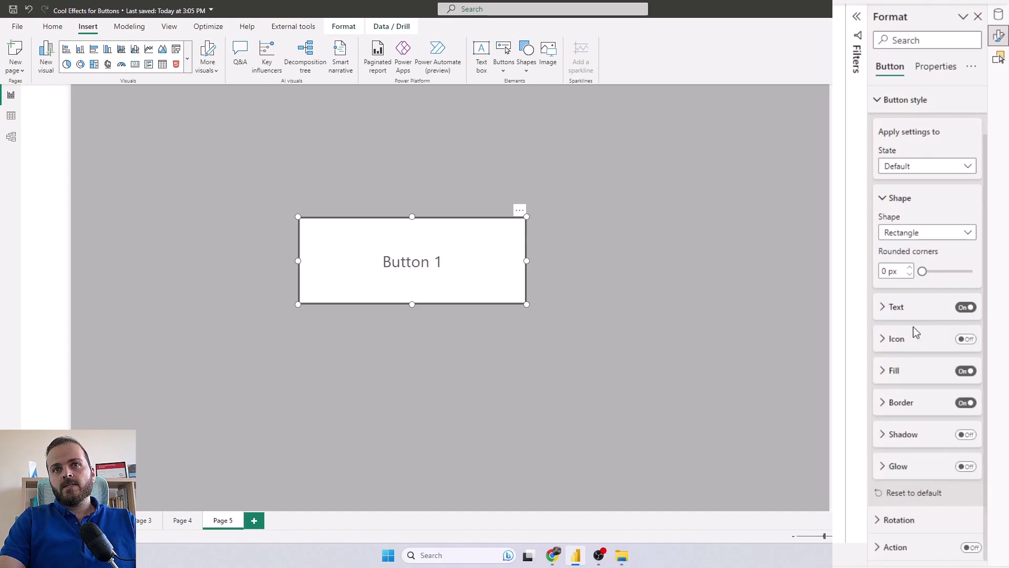
# Step: Set the border colour of Button 1 to blue and shift the button slightly down and to the right
pyautogui.click(902, 406)
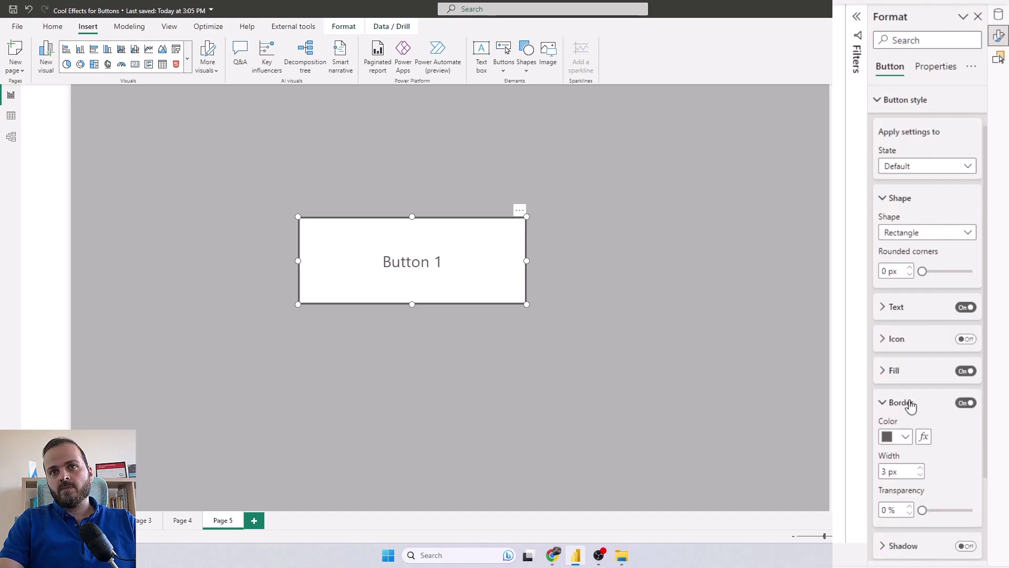
pyautogui.click(905, 397)
pyautogui.click(867, 185)
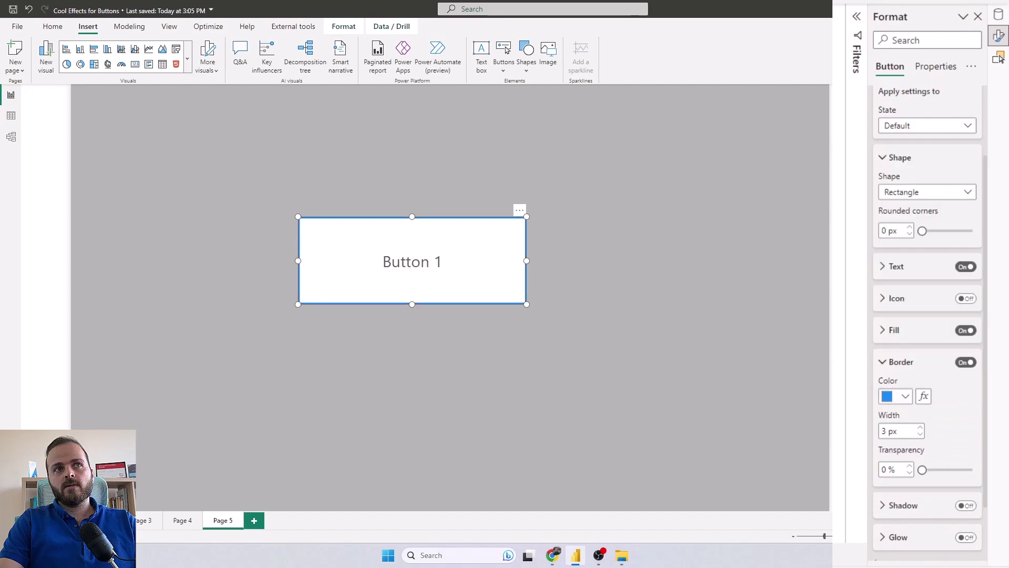
pyautogui.click(677, 385)
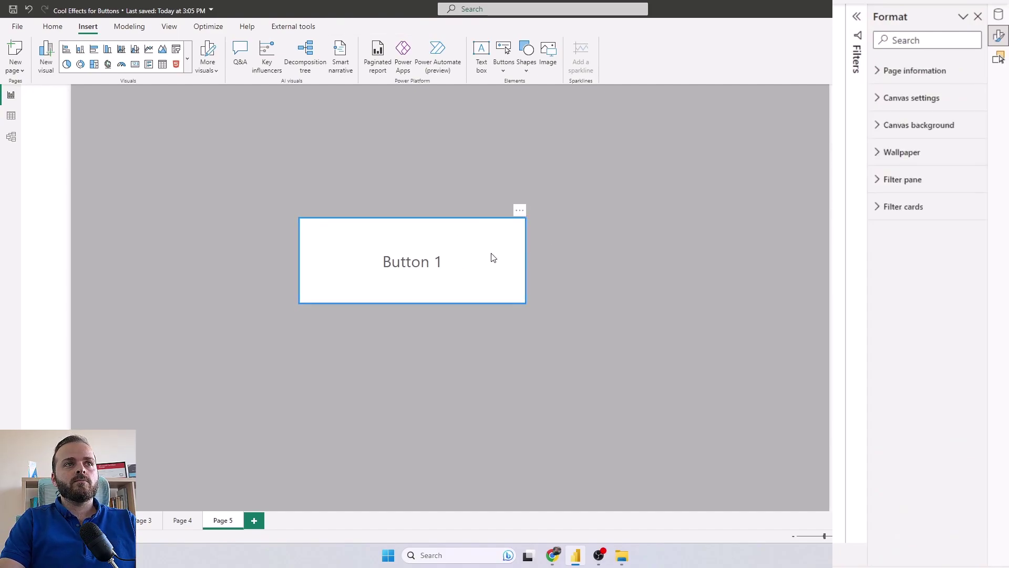
pyautogui.moveTo(411, 269); pyautogui.dragTo(423, 278)
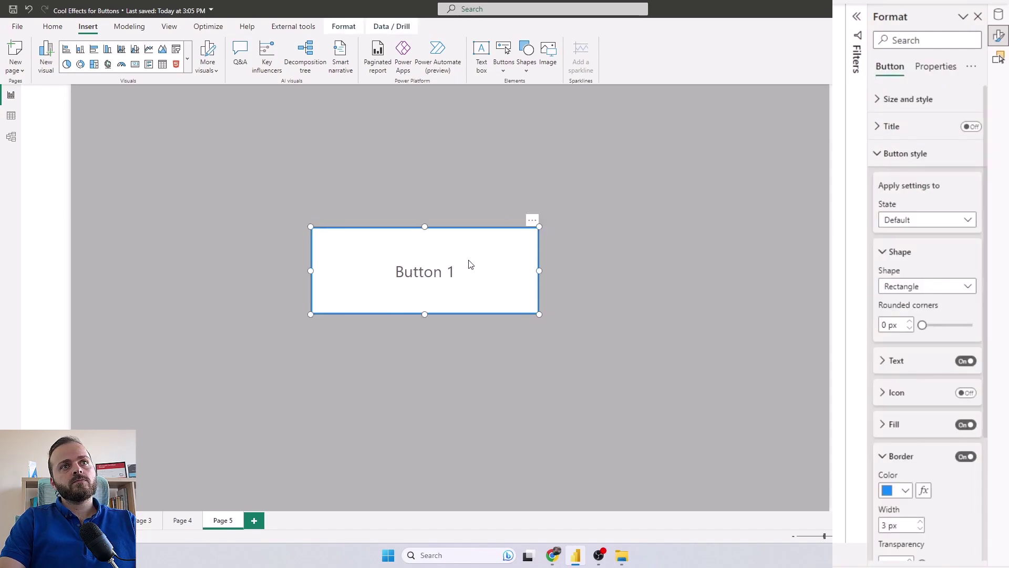
pyautogui.click(649, 277)
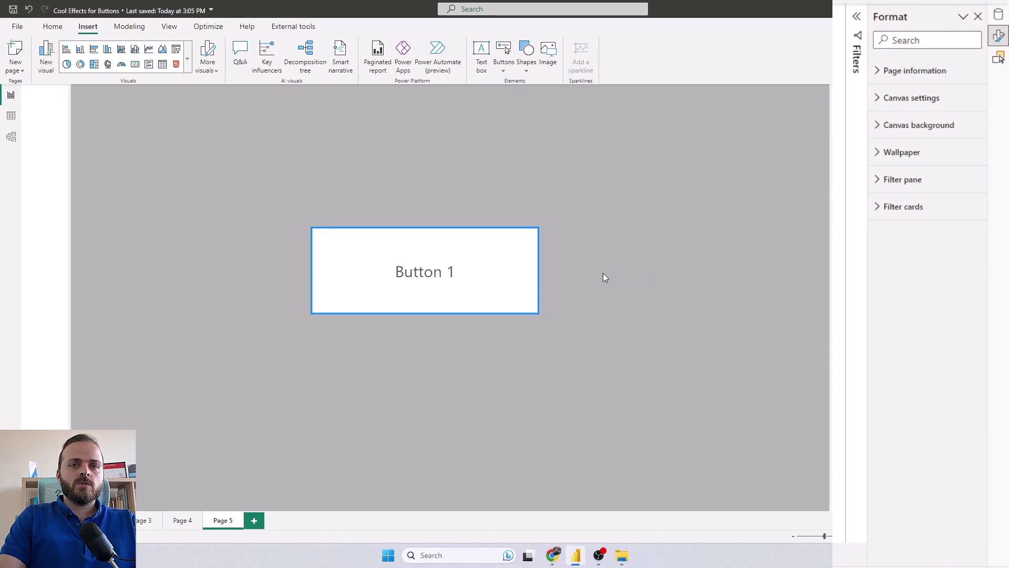
# Step: Set the border transparency of Button 1 to 100% for the Default state
pyautogui.click(425, 264)
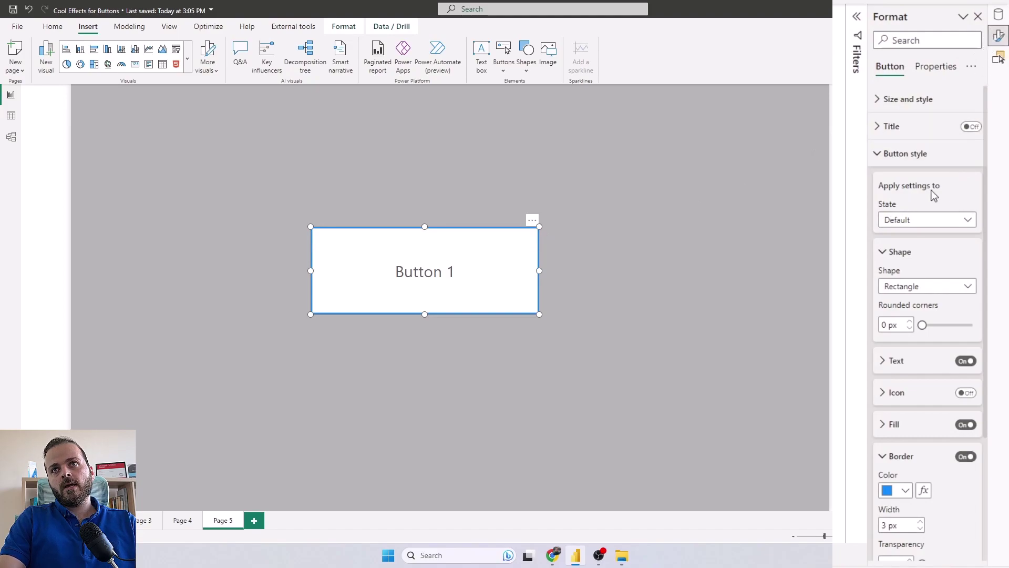
pyautogui.scroll(-1, 927, 184)
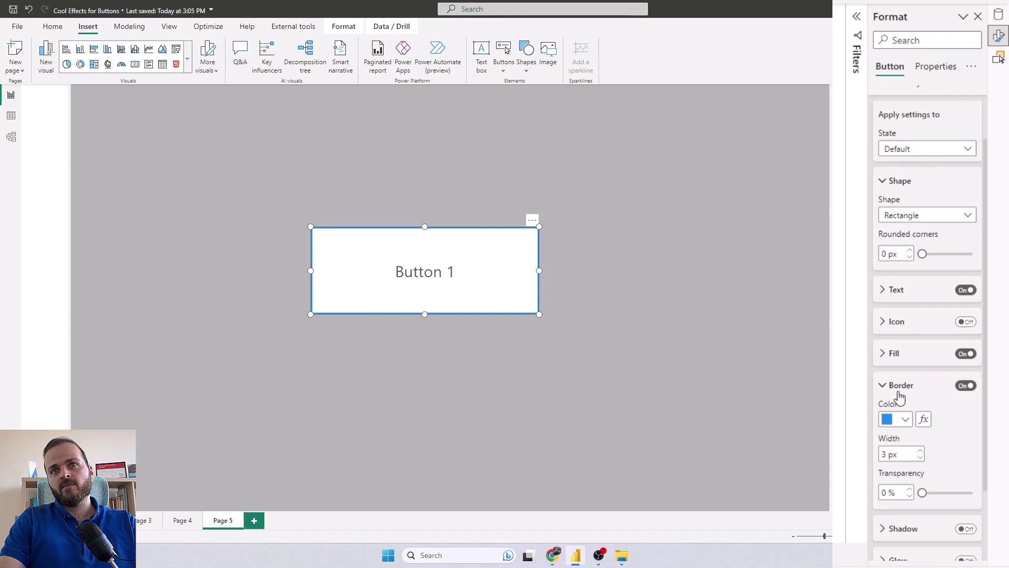
pyautogui.click(911, 152)
pyautogui.click(893, 163)
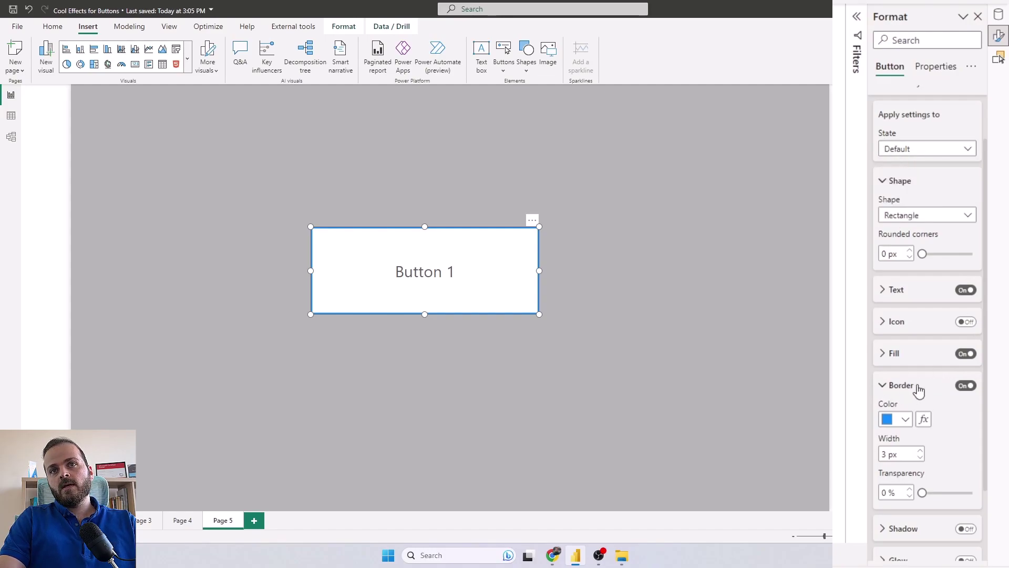
pyautogui.moveTo(922, 493); pyautogui.dragTo(975, 496)
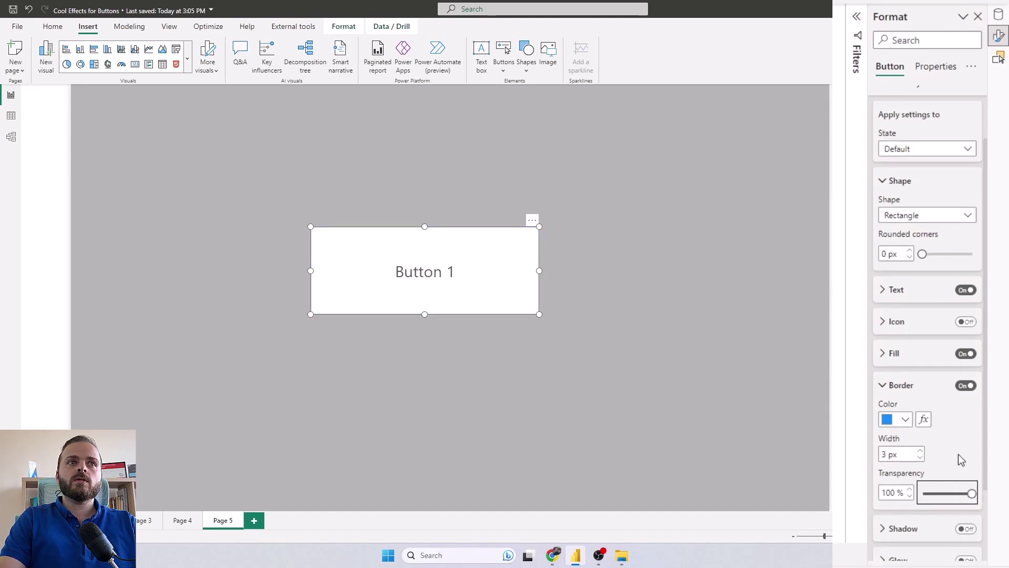
# Step: For the On hover state of Button 1, reduce the border transparency to about 4%
pyautogui.click(905, 151)
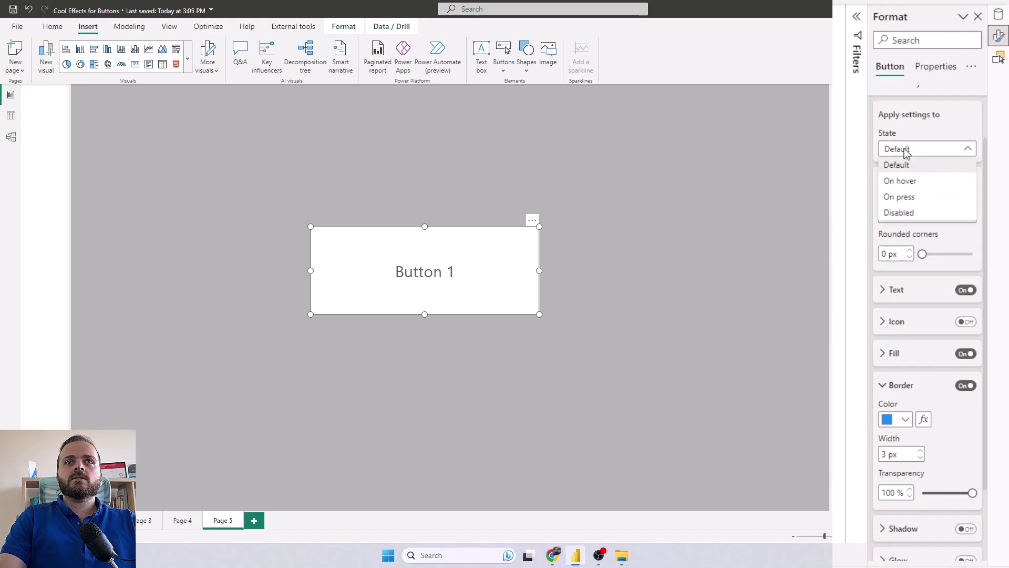
pyautogui.click(909, 183)
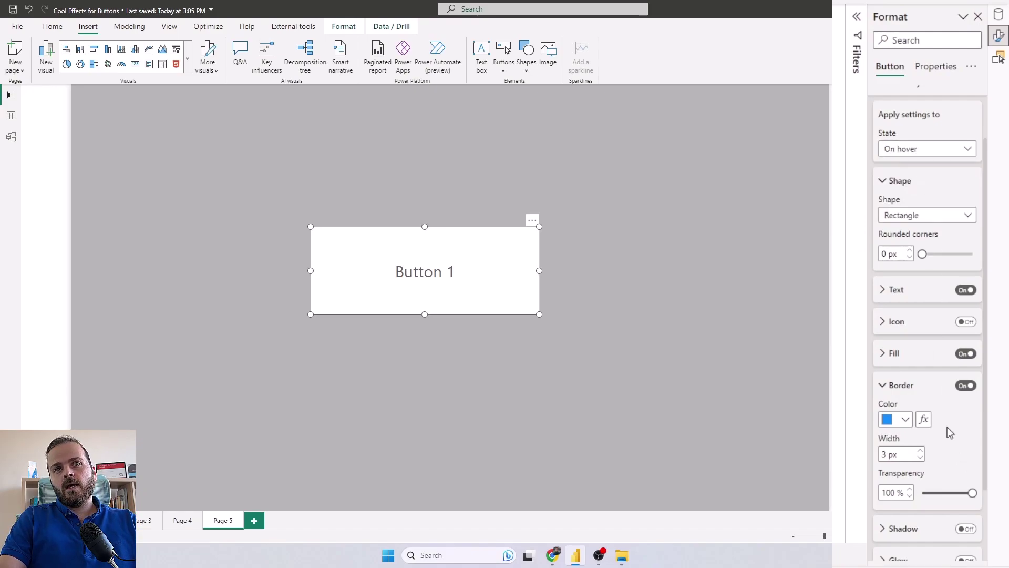
pyautogui.moveTo(971, 492); pyautogui.dragTo(924, 494)
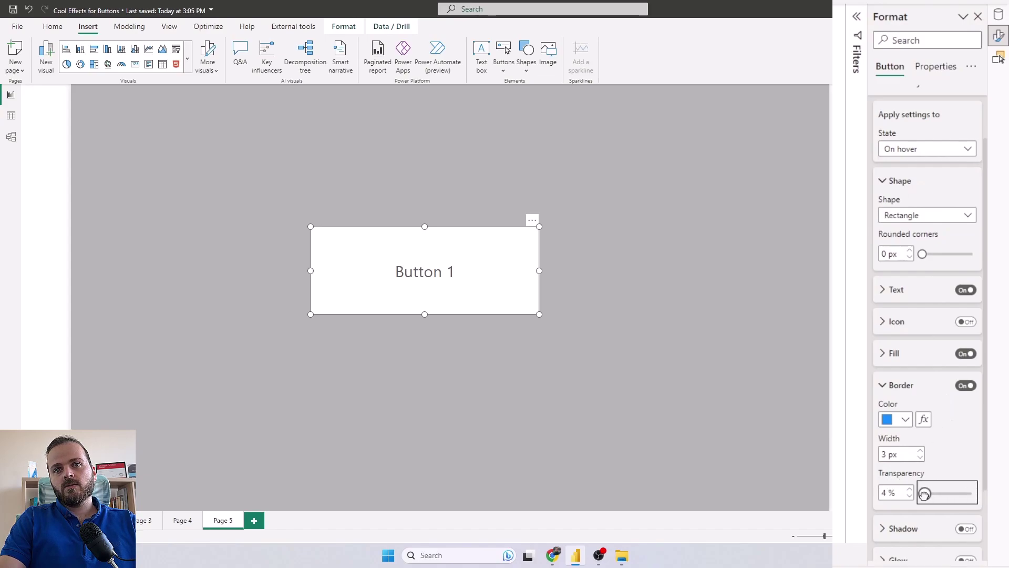
pyautogui.click(518, 385)
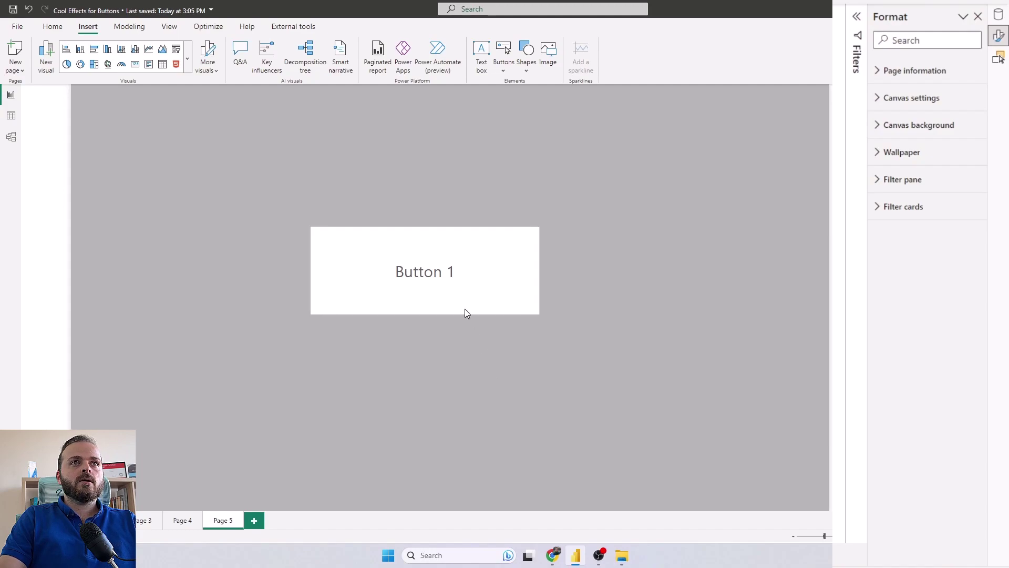
# Step: Move Button 1 to the left part of the canvas
pyautogui.moveTo(612, 394); pyautogui.dragTo(286, 210)
pyautogui.moveTo(493, 307); pyautogui.dragTo(351, 290)
pyautogui.click(421, 385)
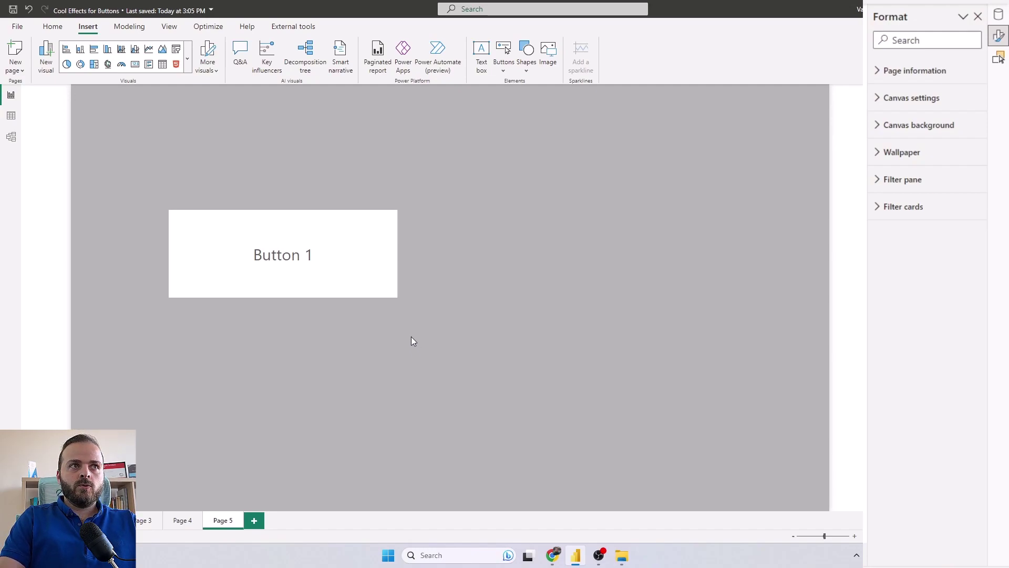
# Step: Duplicate Button 1 and place the copy level with it on its right side
pyautogui.click(316, 291)
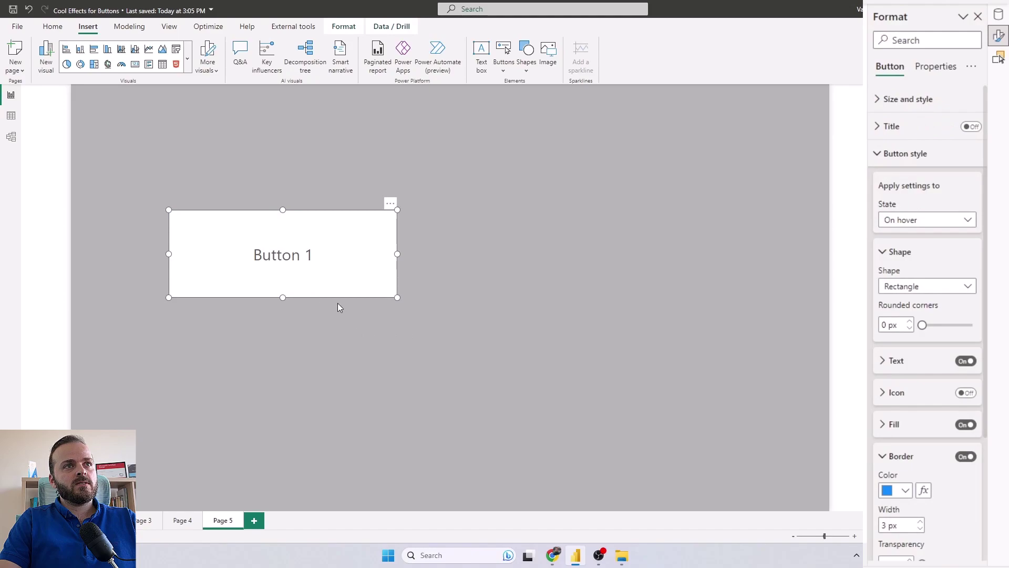
pyautogui.hotkey('ctrl', 'c')
pyautogui.hotkey('ctrl', 'v')
pyautogui.moveTo(336, 261); pyautogui.dragTo(558, 265)
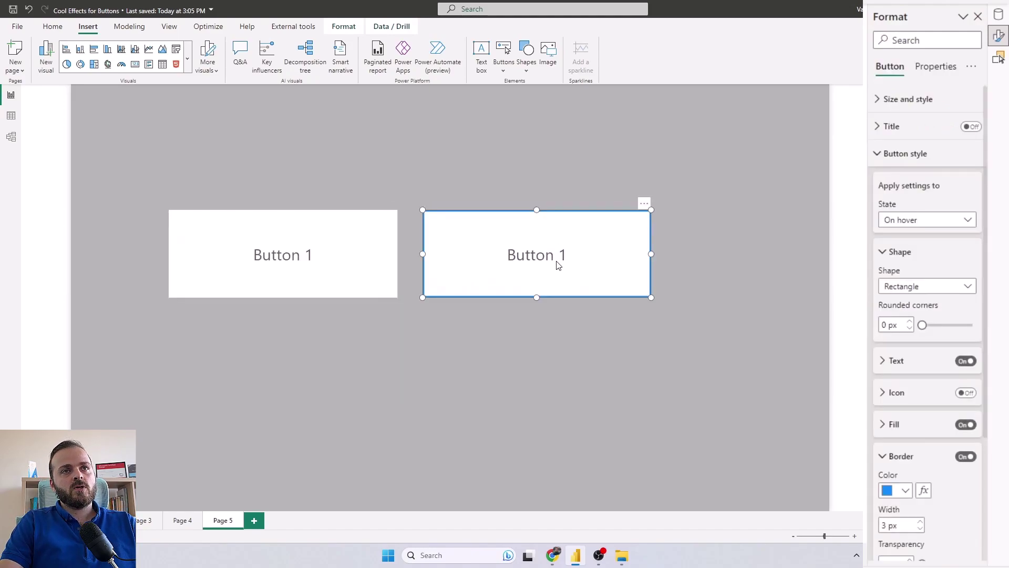
# Step: Turn off the copied button's border for the On hover state
pyautogui.click(966, 456)
pyautogui.click(899, 455)
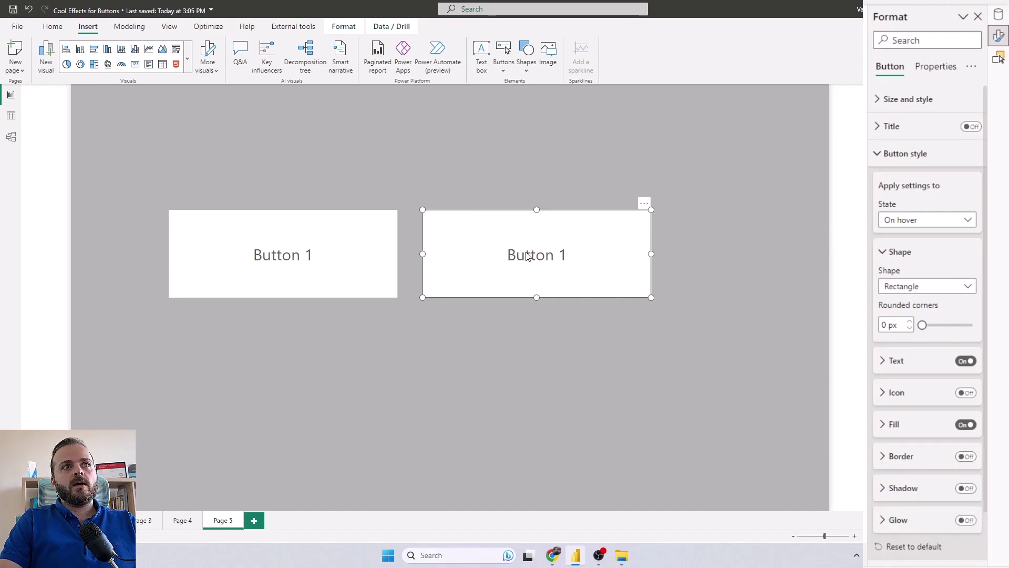
# Step: Insert a rectangle shape, place it over the copied Button 1, and resize it to cover that button exactly
pyautogui.click(558, 127)
pyautogui.click(526, 52)
pyautogui.click(526, 106)
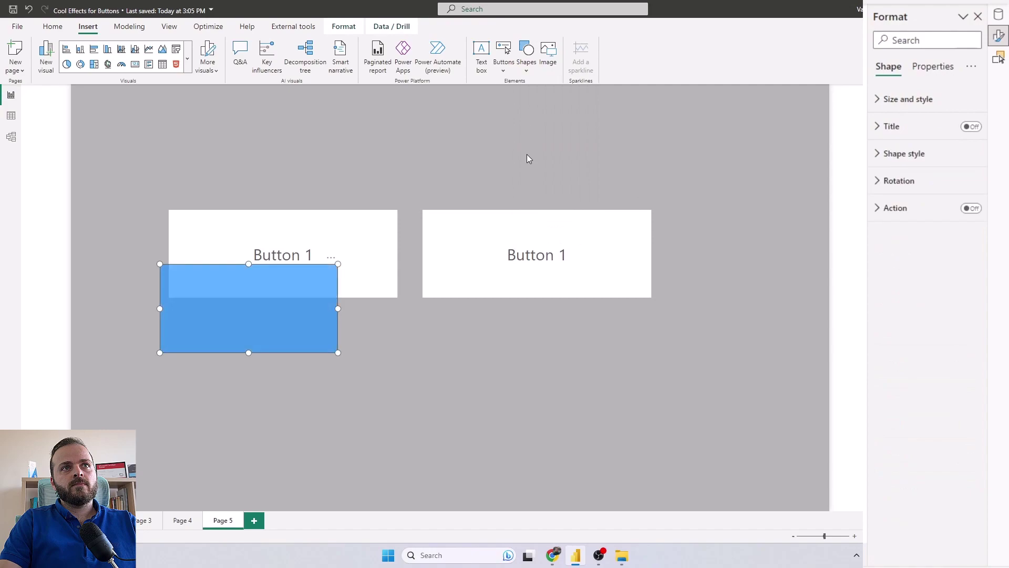
pyautogui.moveTo(213, 306); pyautogui.dragTo(477, 247)
pyautogui.moveTo(600, 294); pyautogui.dragTo(650, 297)
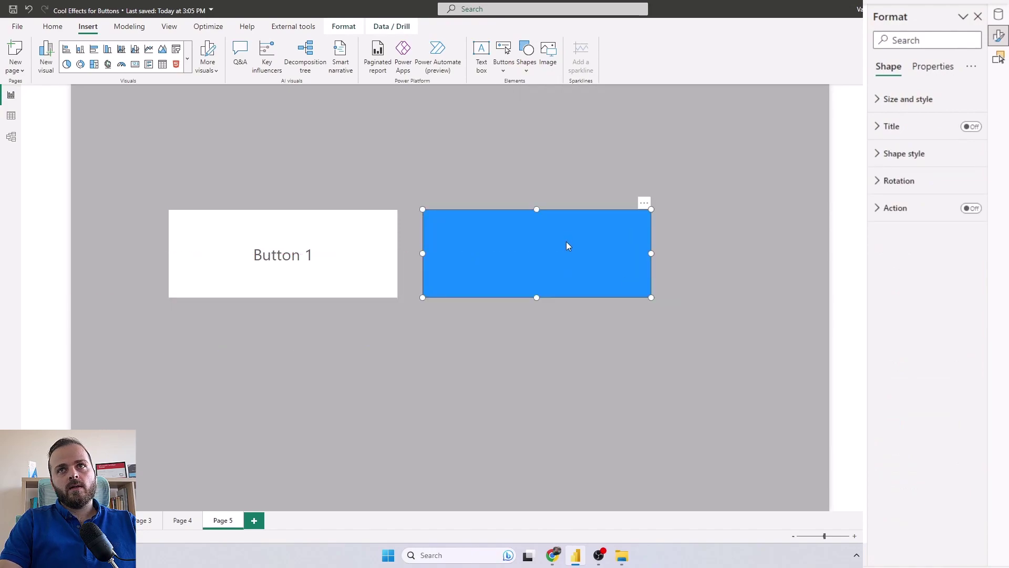
# Step: Move the blue rectangle behind the copied Button 1 in the layer order
pyautogui.click(999, 57)
pyautogui.moveTo(885, 86); pyautogui.dragTo(889, 100)
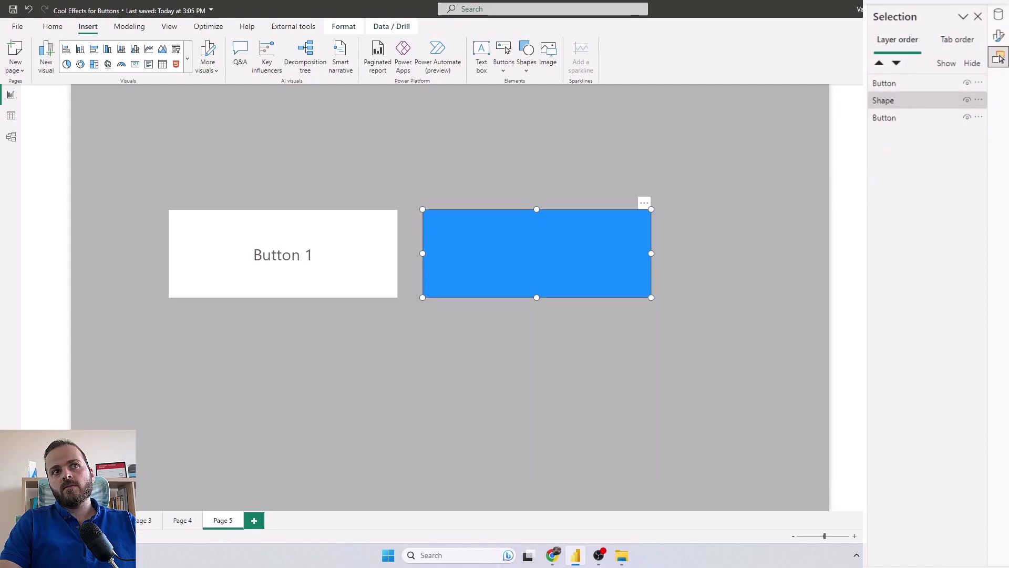
pyautogui.click(742, 281)
pyautogui.click(559, 279)
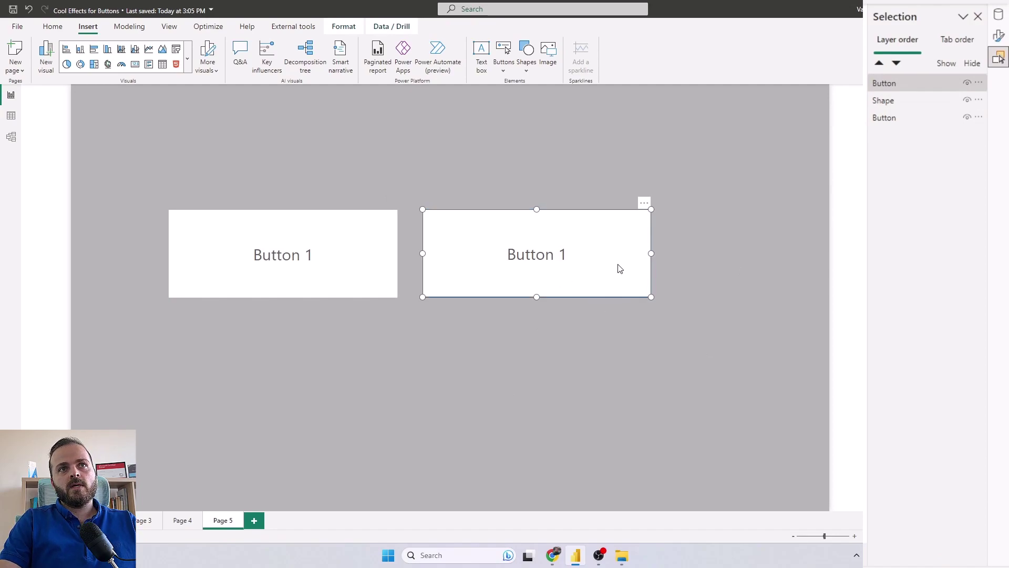
# Step: Move the blue rectangle directly below the copied Button 1 and compare the sizes of the two objects
pyautogui.click(925, 100)
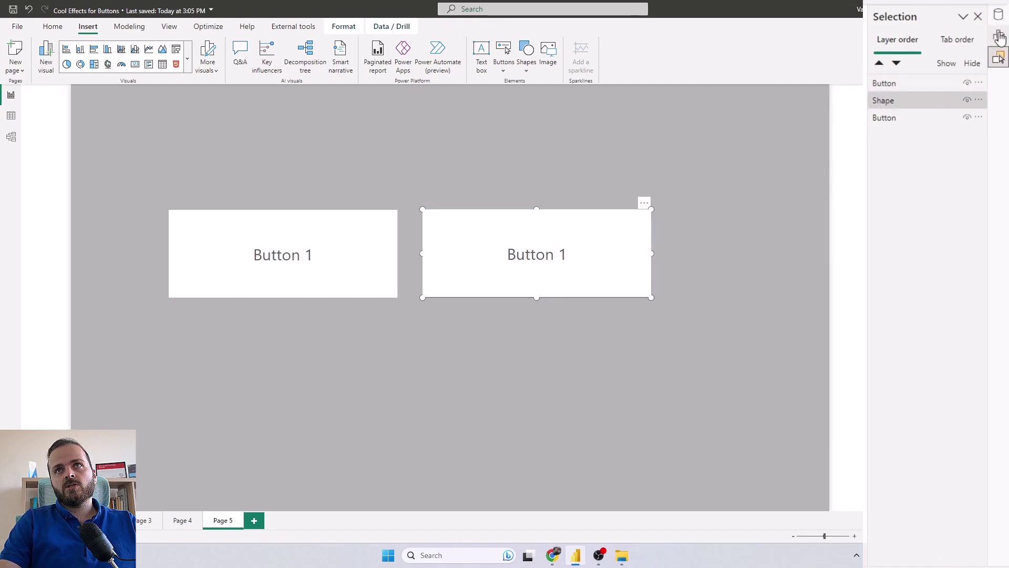
pyautogui.click(997, 45)
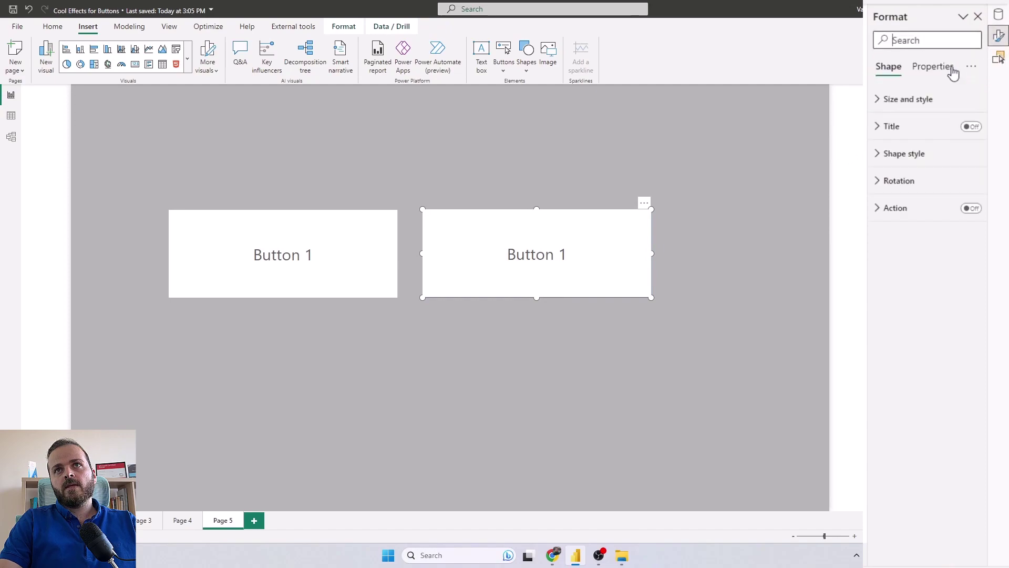
pyautogui.moveTo(601, 262); pyautogui.dragTo(601, 355)
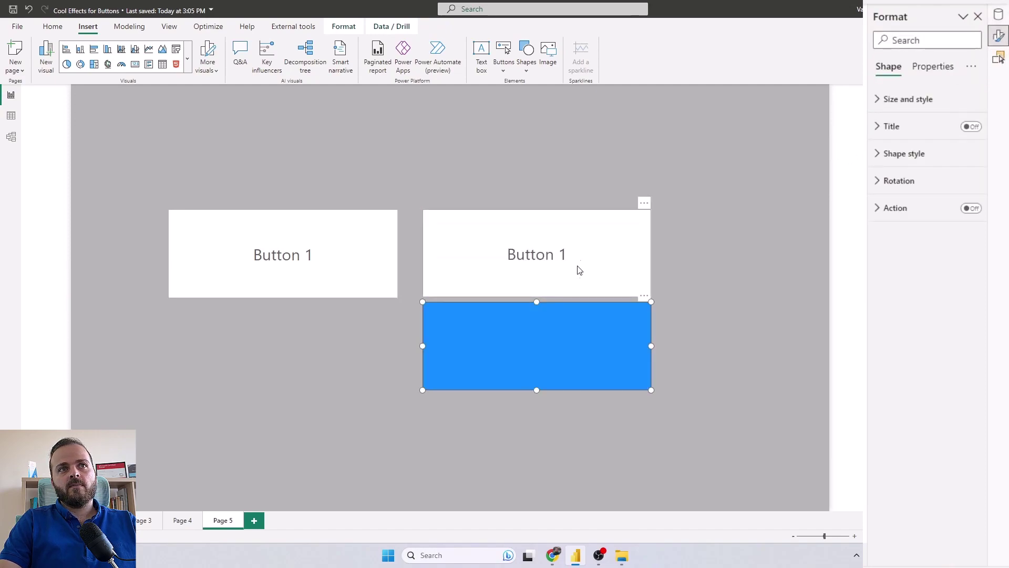
pyautogui.click(577, 268)
pyautogui.click(907, 99)
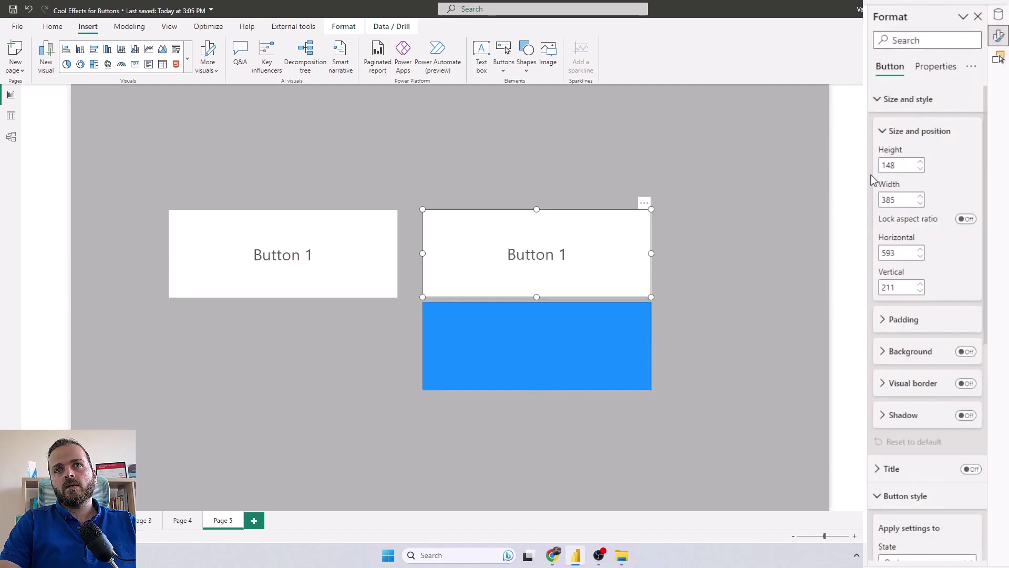
pyautogui.click(561, 343)
pyautogui.click(586, 267)
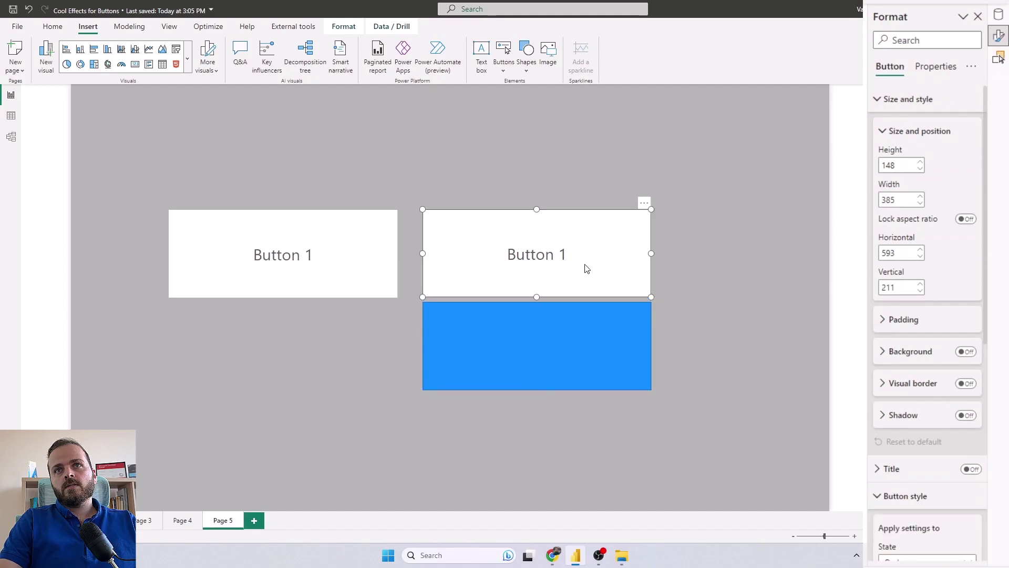
# Step: Shrink the blue rectangle to 383 wide by 147 high and move it back behind the copied Button 1
pyautogui.click(578, 325)
pyautogui.click(919, 203)
pyautogui.click(920, 169)
pyautogui.moveTo(572, 361); pyautogui.dragTo(568, 271)
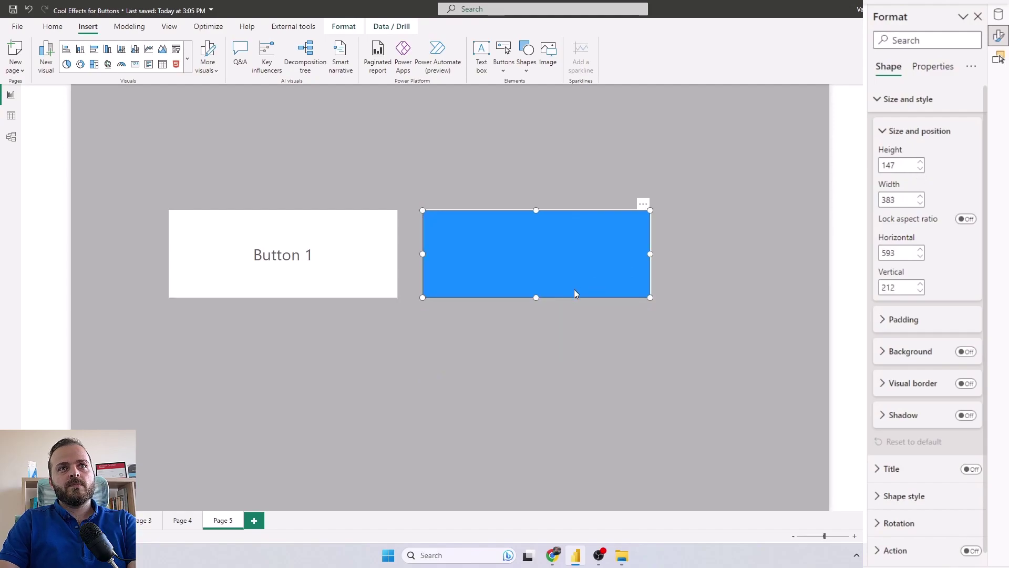
pyautogui.click(710, 312)
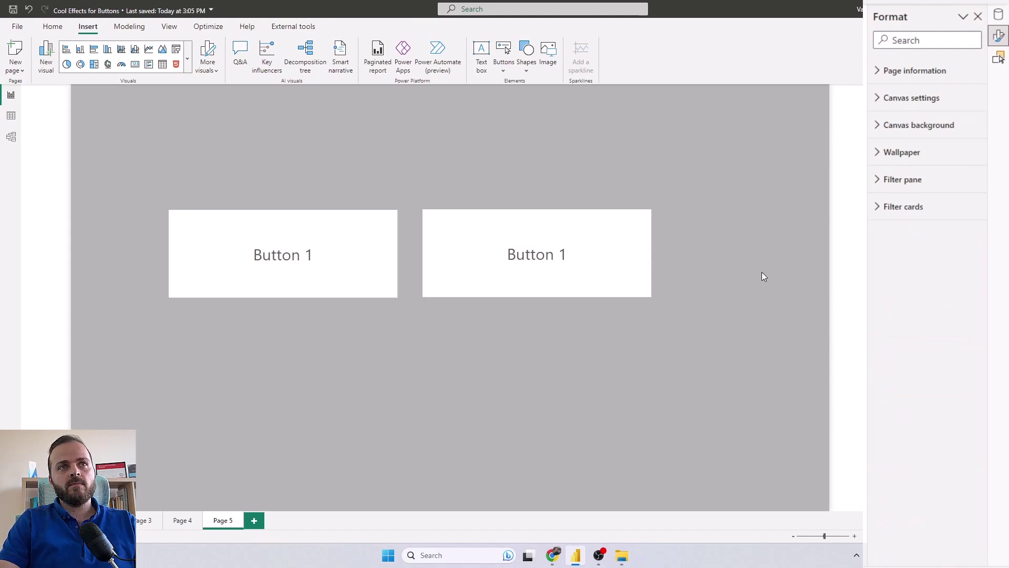
# Step: Turn on the glow for the copied Button 1's Default state and open the glow settings
pyautogui.click(501, 262)
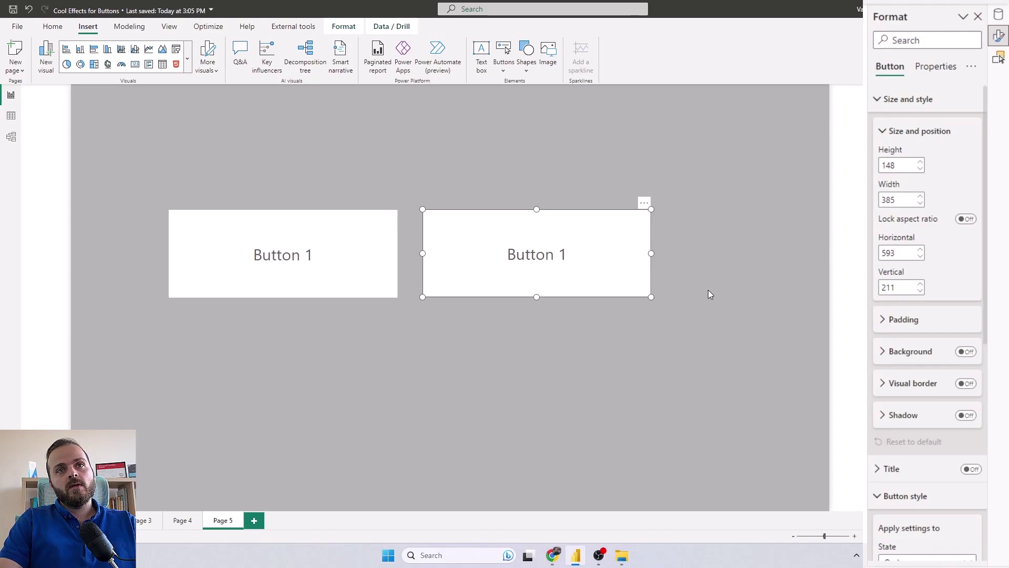
pyautogui.scroll(-6, 893, 300)
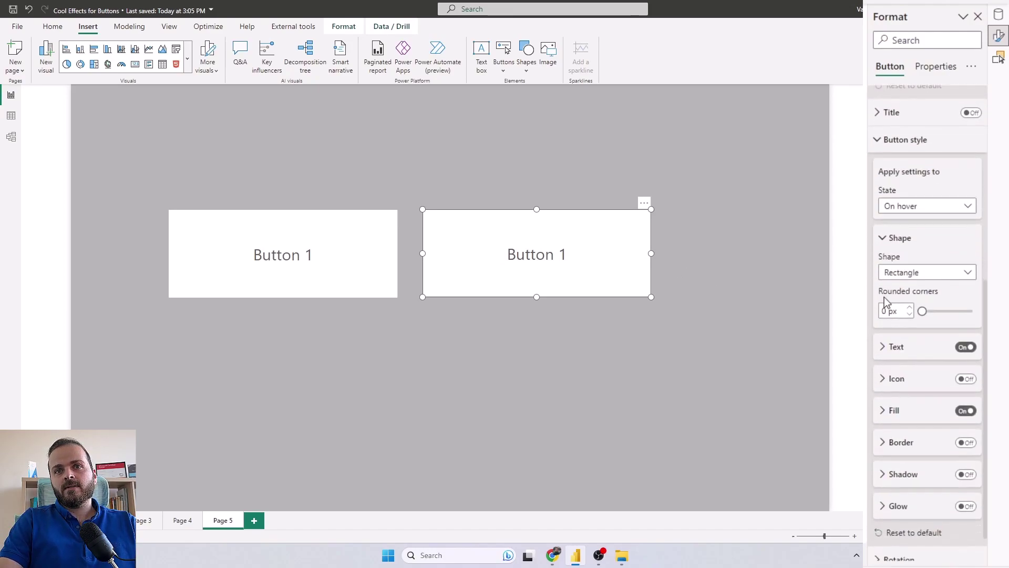
pyautogui.scroll(6, 914, 347)
pyautogui.scroll(-5, 908, 348)
pyautogui.scroll(6, 907, 348)
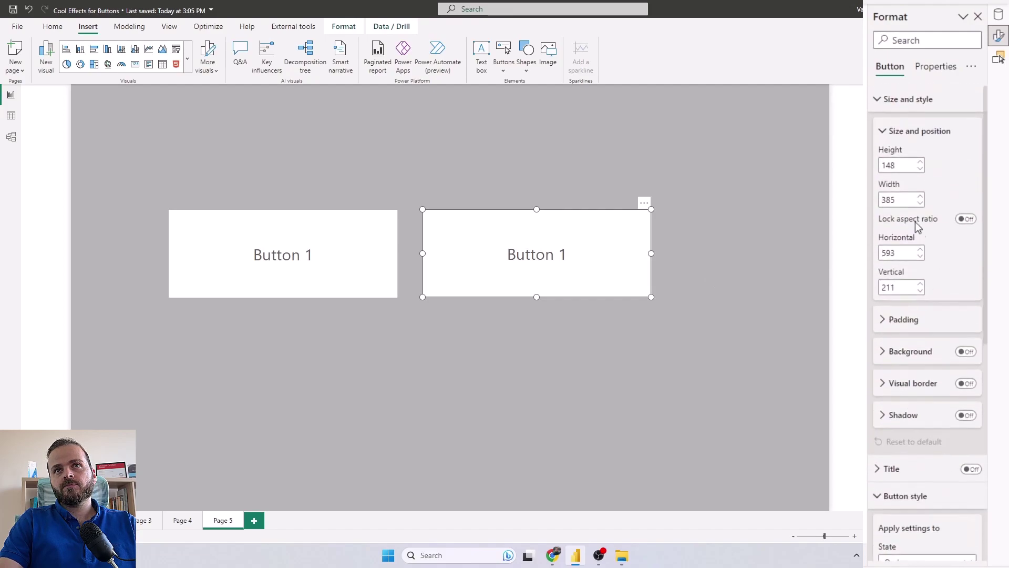
pyautogui.click(903, 100)
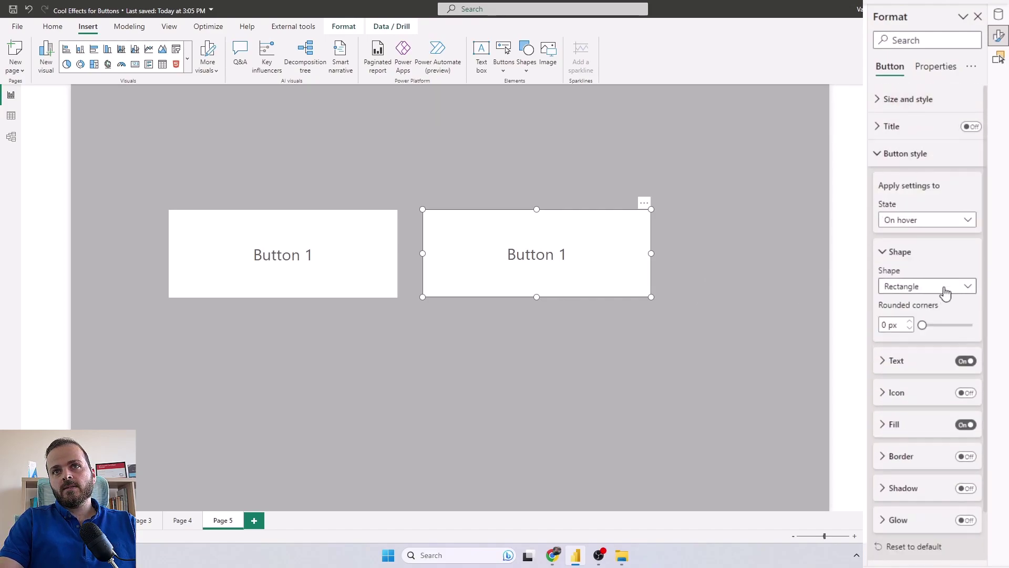
pyautogui.click(927, 220)
pyautogui.click(904, 237)
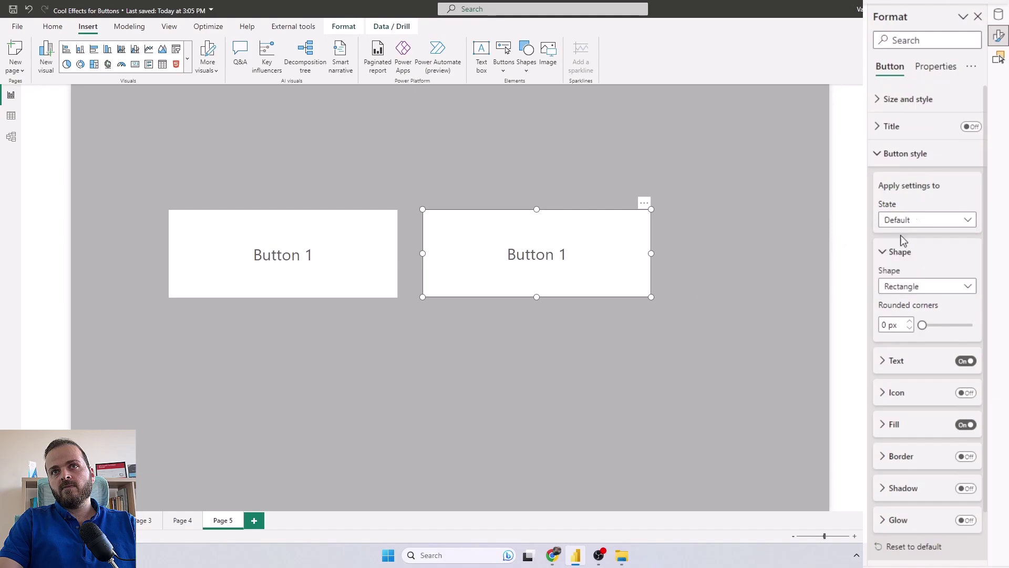
pyautogui.scroll(-1, 924, 368)
pyautogui.click(964, 466)
pyautogui.click(893, 466)
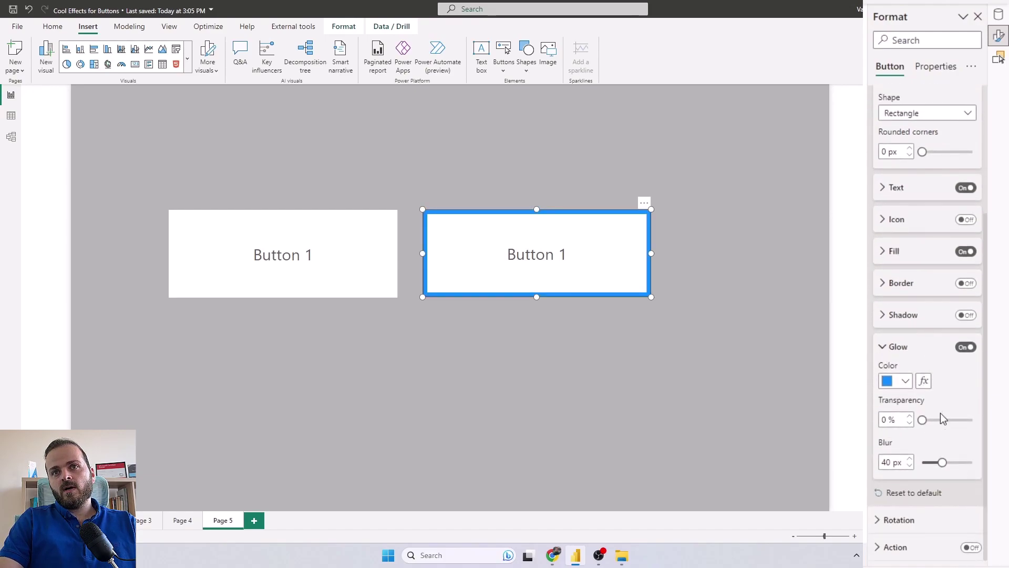
# Step: Set the Default state's glow transparency to 100% and its blur to 0 px
pyautogui.moveTo(922, 420); pyautogui.dragTo(973, 420)
pyautogui.doubleClick(890, 462)
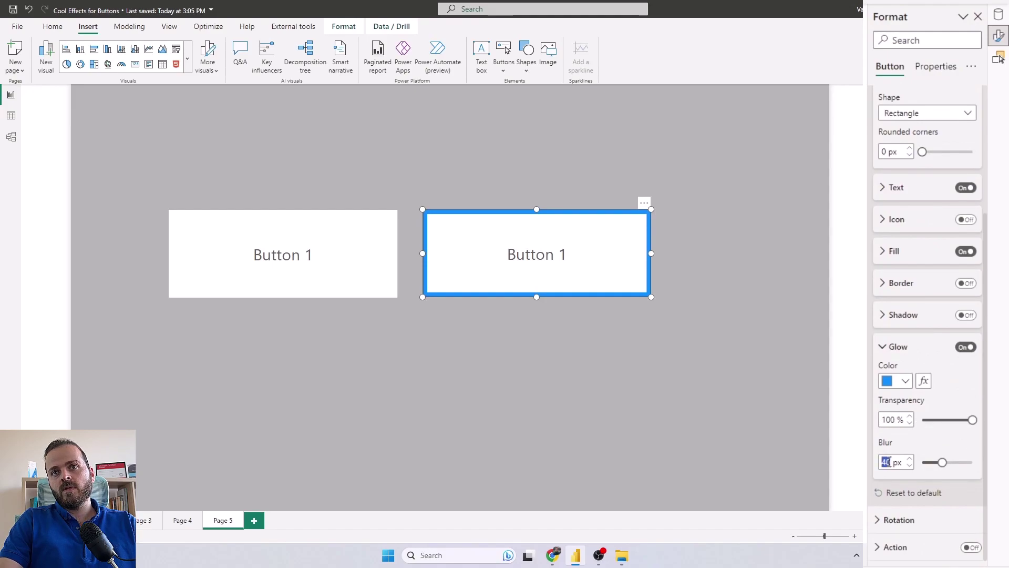
pyautogui.write('0')
# Step: For the On hover state of the copied Button 1, set the glow blur to 40 px and deselect the button
pyautogui.scroll(3, 917, 285)
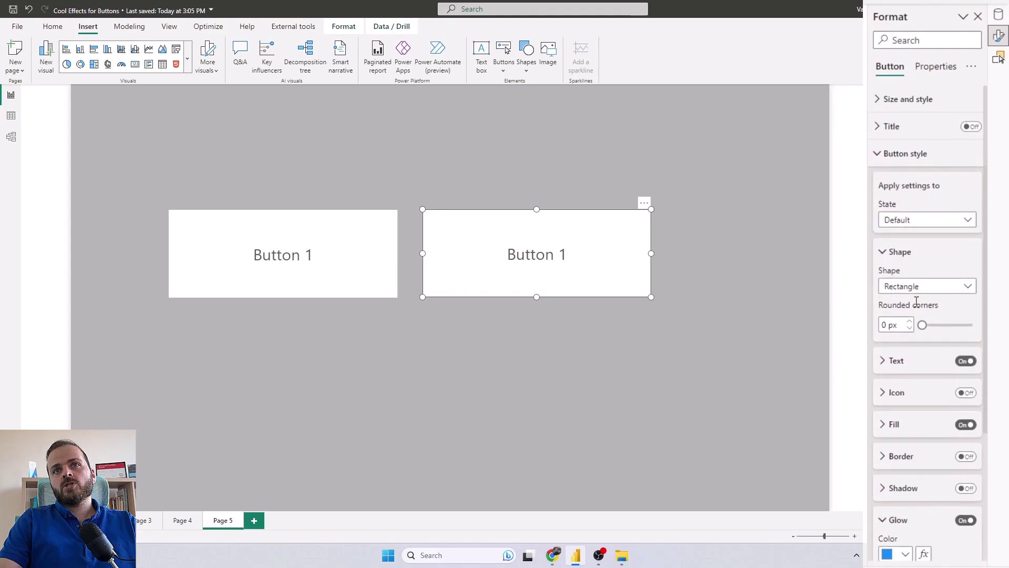
pyautogui.click(905, 219)
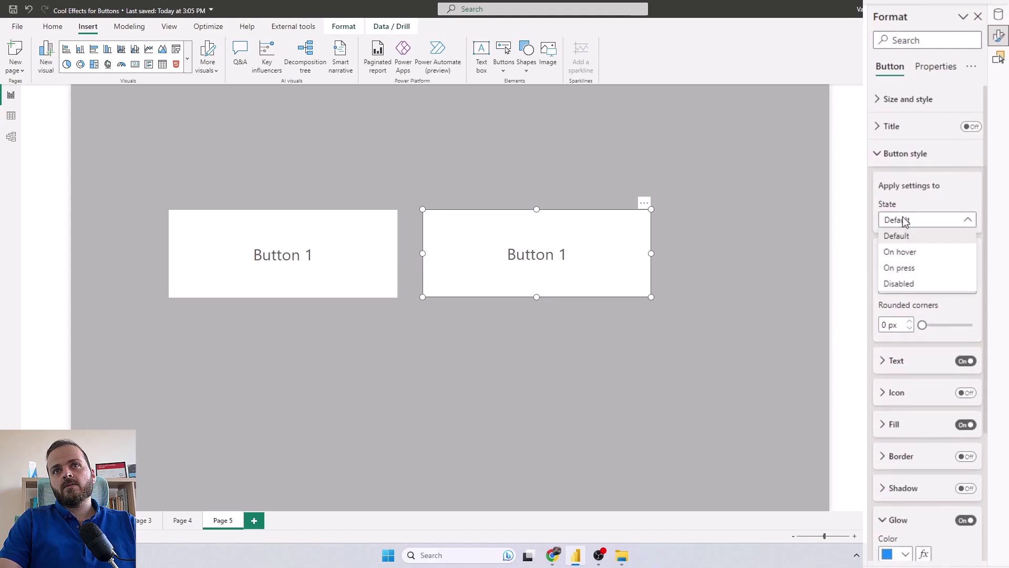
pyautogui.click(922, 253)
pyautogui.scroll(-3, 940, 242)
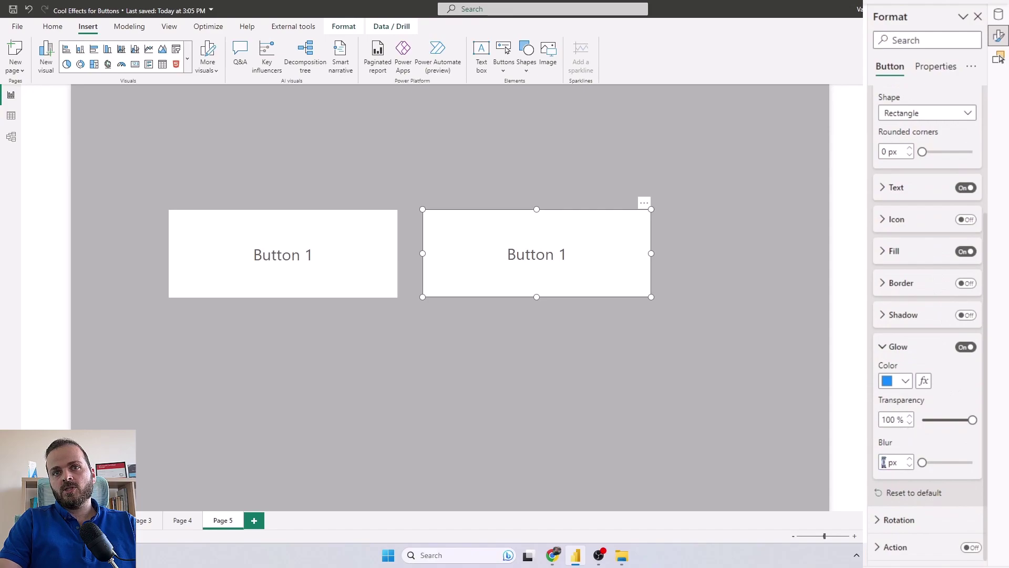
pyautogui.write('40')
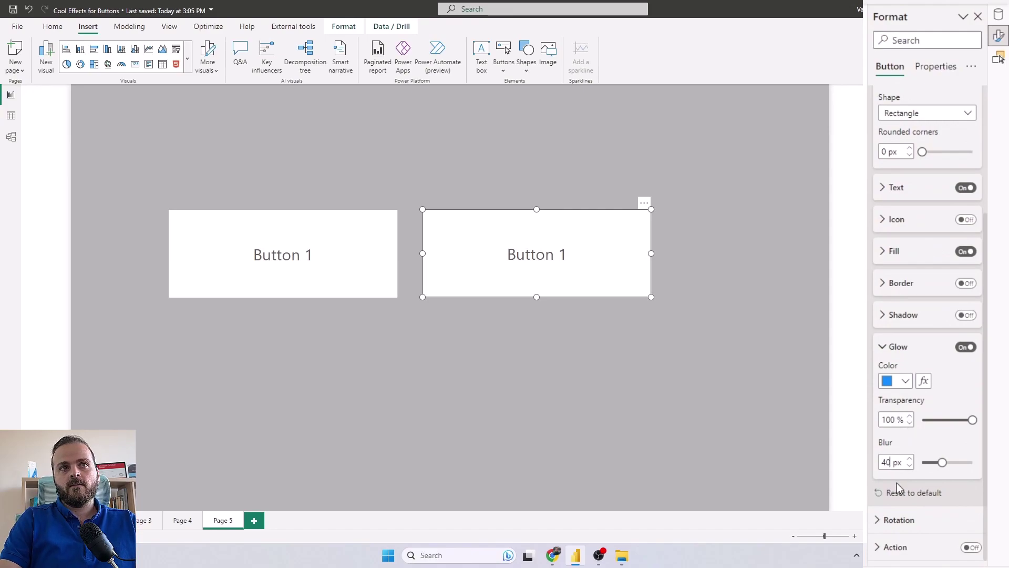
pyautogui.click(663, 427)
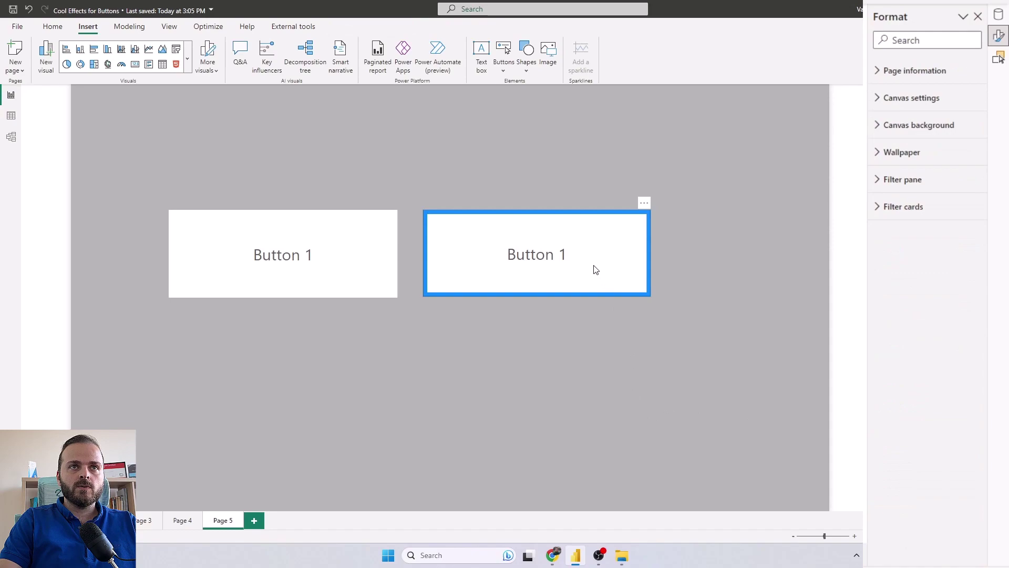
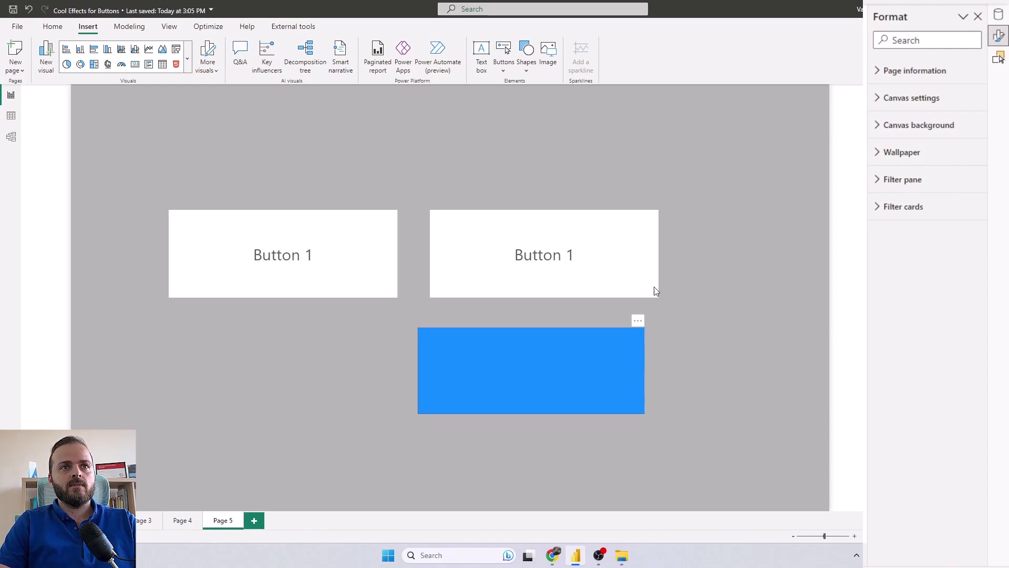
# Step: Delete the blue rectangle and insert a blank button, placing it below the second Button 1
pyautogui.click(563, 387)
pyautogui.press('Delete')
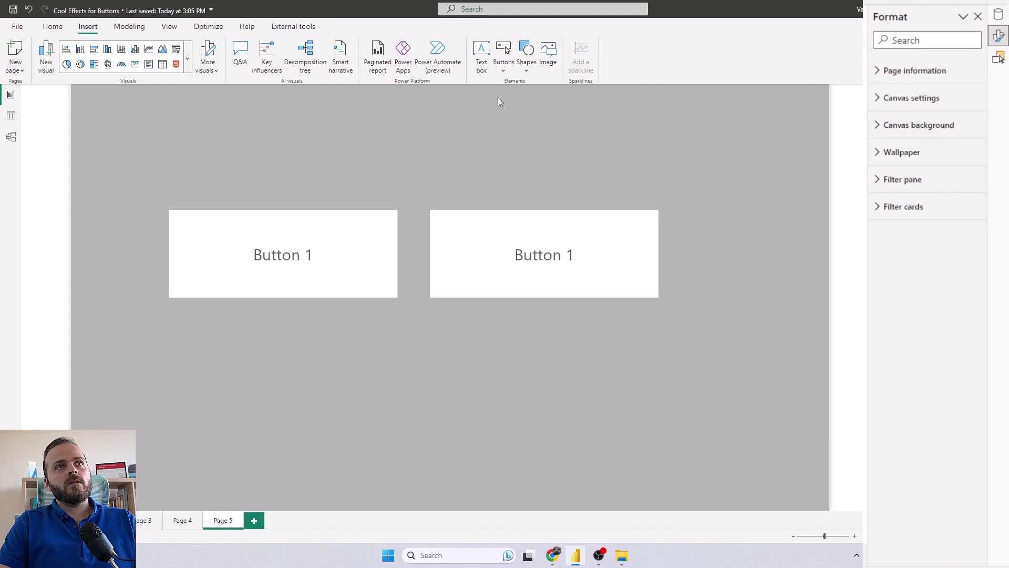
pyautogui.click(505, 71)
pyautogui.click(529, 223)
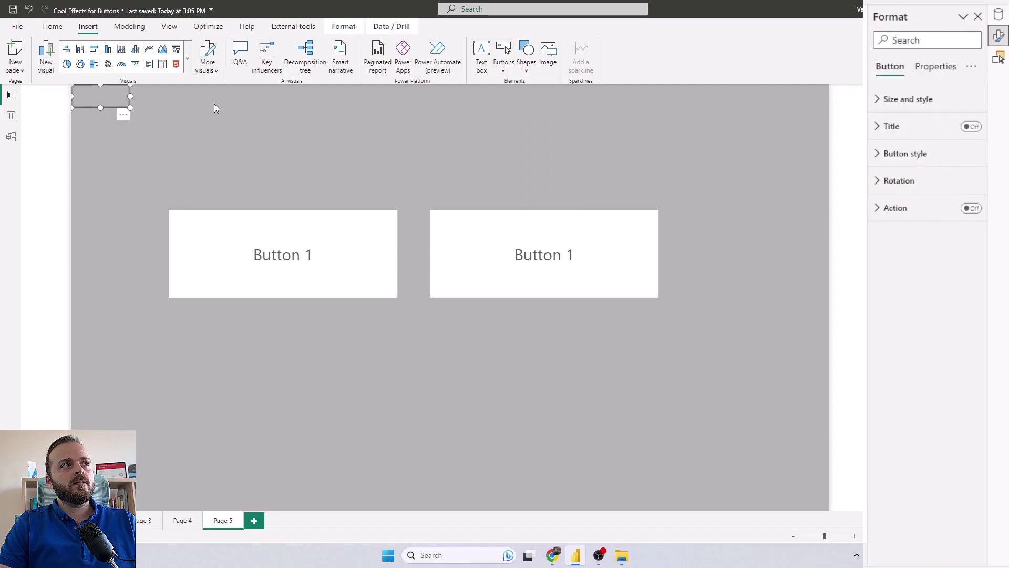
pyautogui.moveTo(117, 104); pyautogui.dragTo(480, 358)
# Step: Switch to Chrome, view the Colorful Design GIF on Giphy, check its image-saving options, and return to Power BI
pyautogui.click(552, 555)
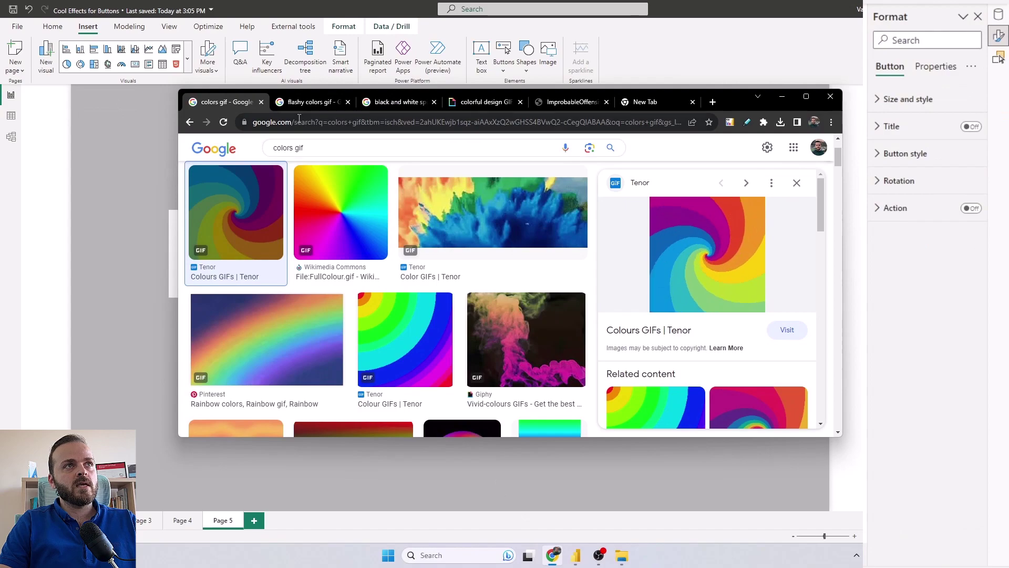
pyautogui.hotkey('ctrl', 'Tab')
pyautogui.click(470, 104)
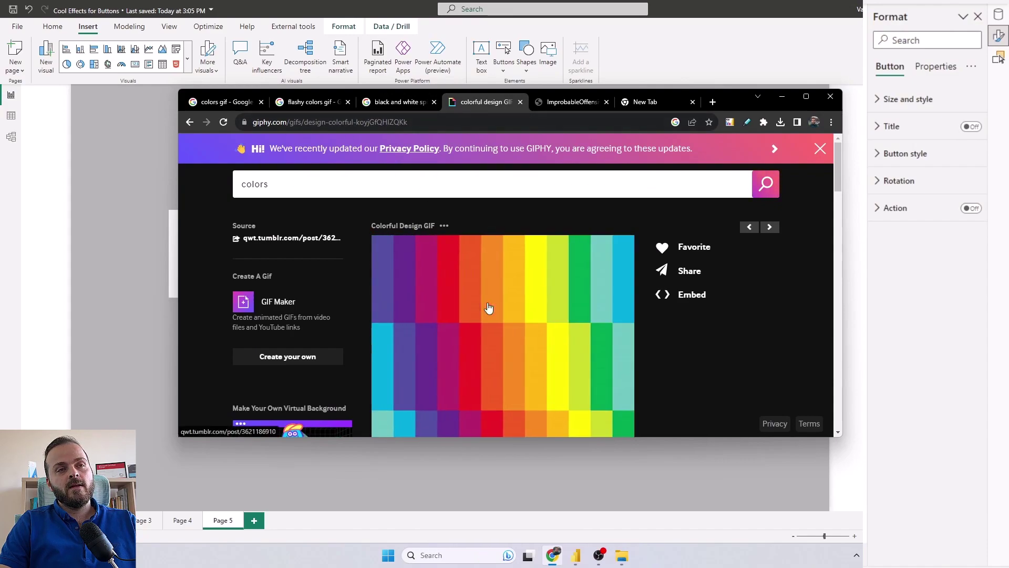
pyautogui.rightClick(486, 304)
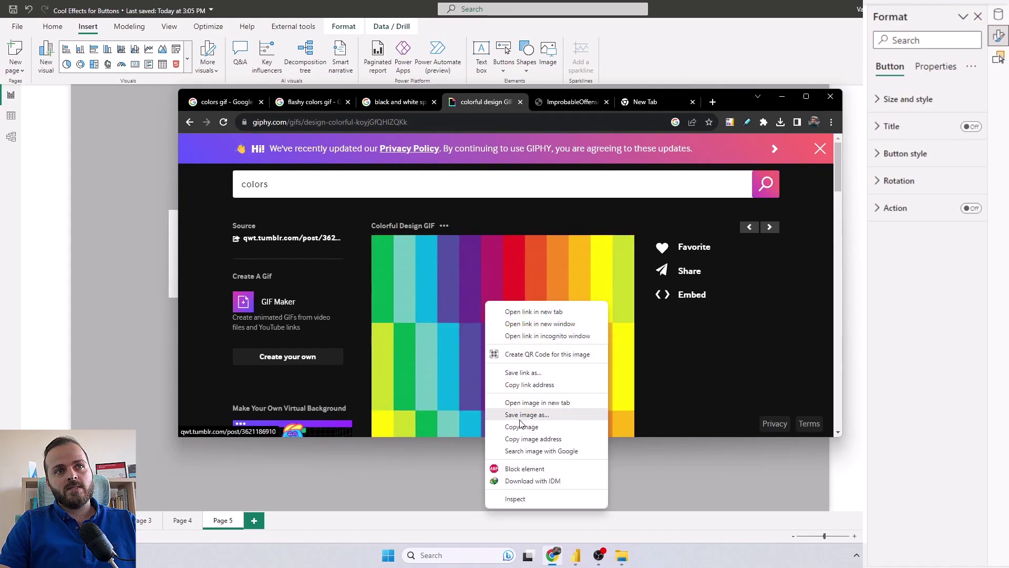
pyautogui.click(458, 459)
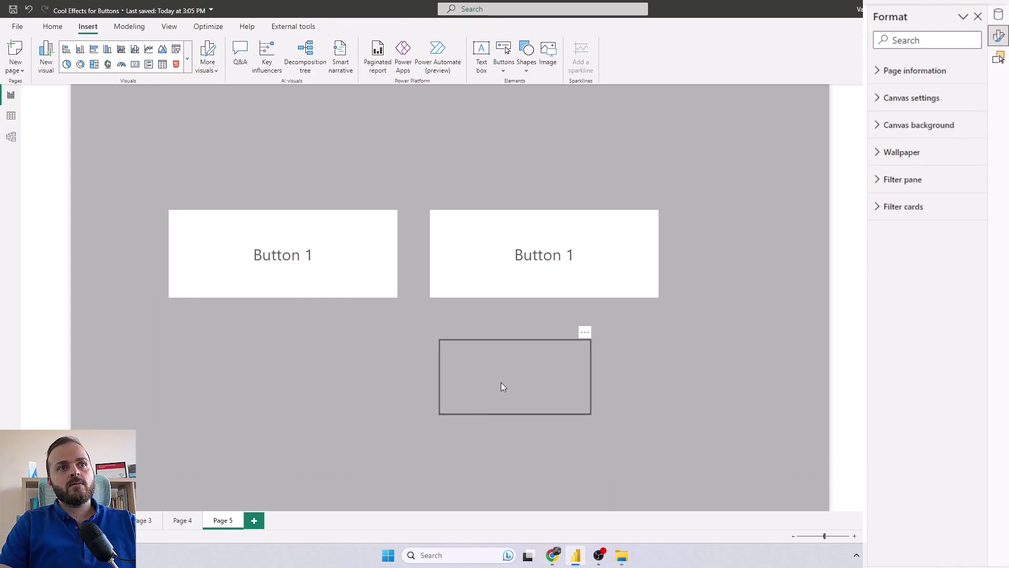
# Step: For the blank button's Default state, turn off the icon and border and turn on the fill
pyautogui.click(518, 371)
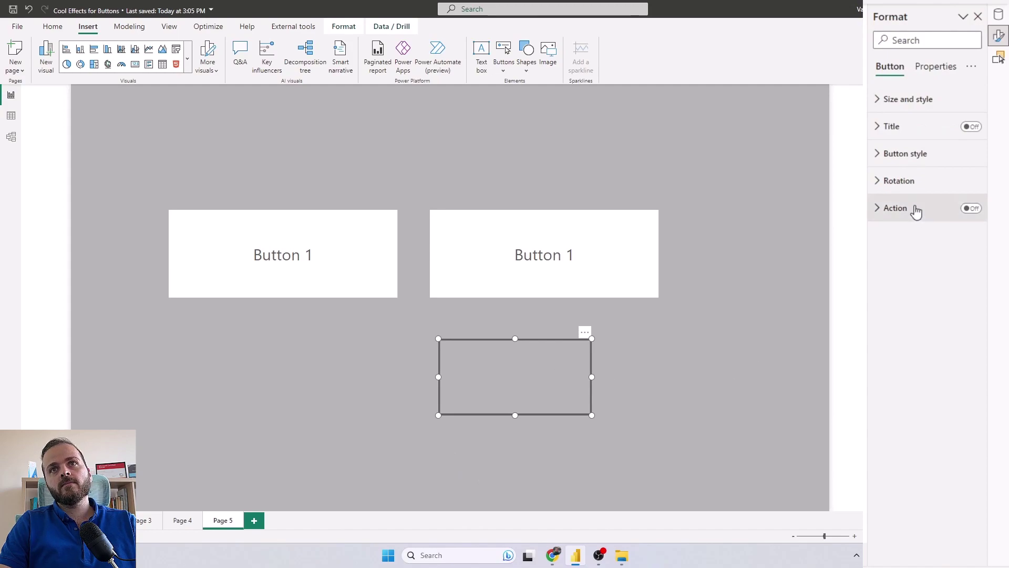
pyautogui.click(891, 155)
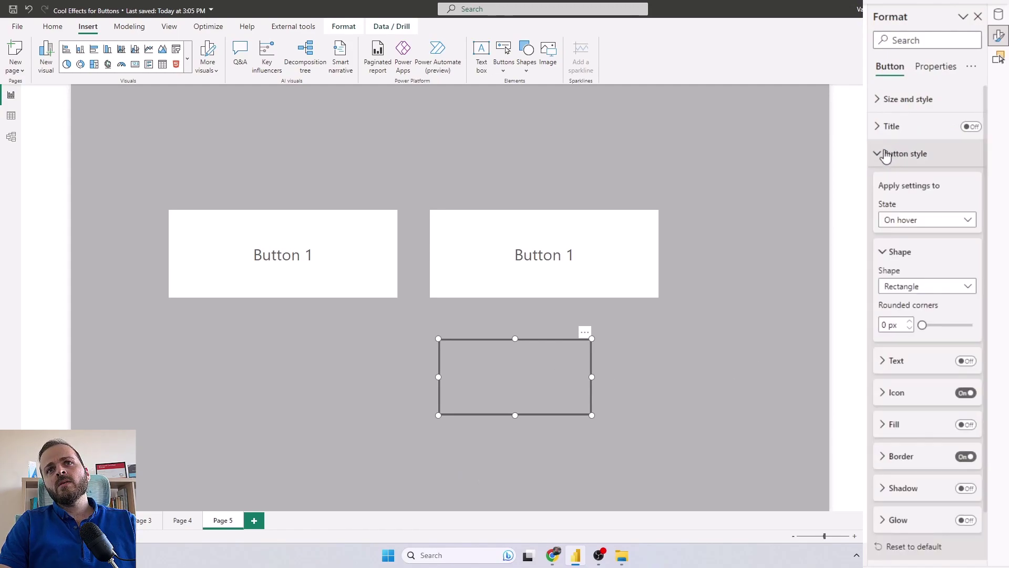
pyautogui.click(894, 223)
pyautogui.click(910, 238)
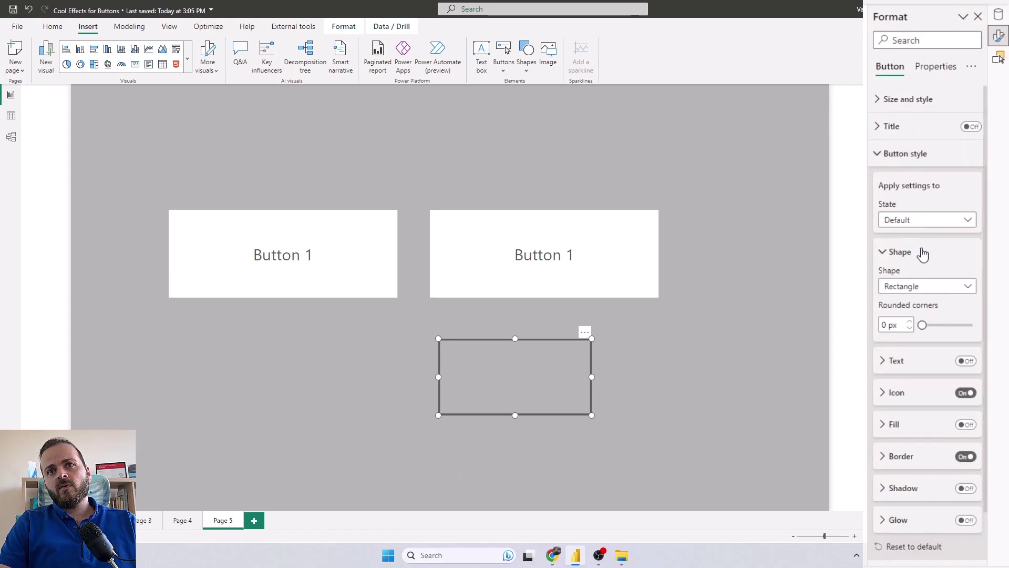
pyautogui.scroll(-1, 928, 338)
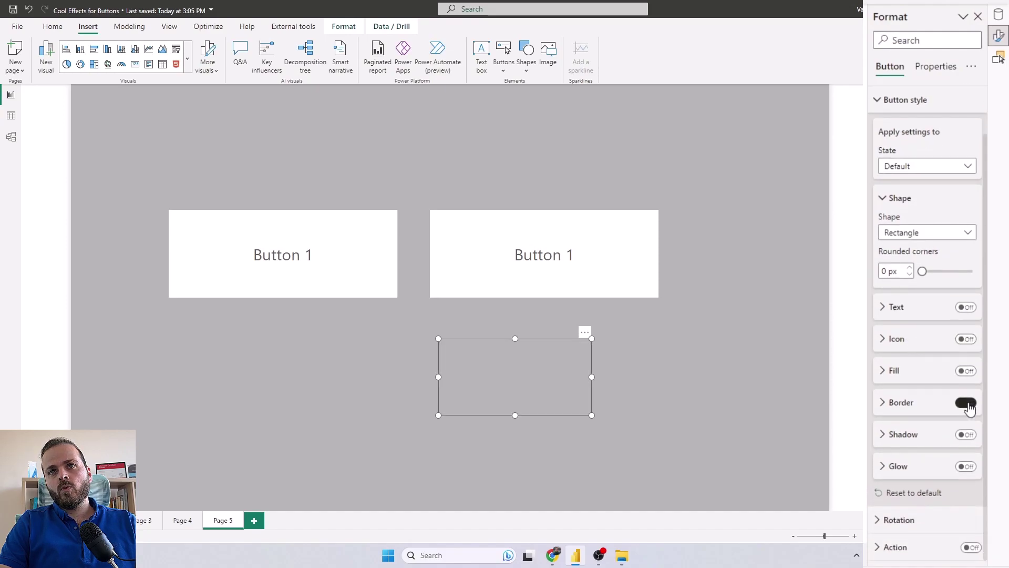
pyautogui.click(965, 371)
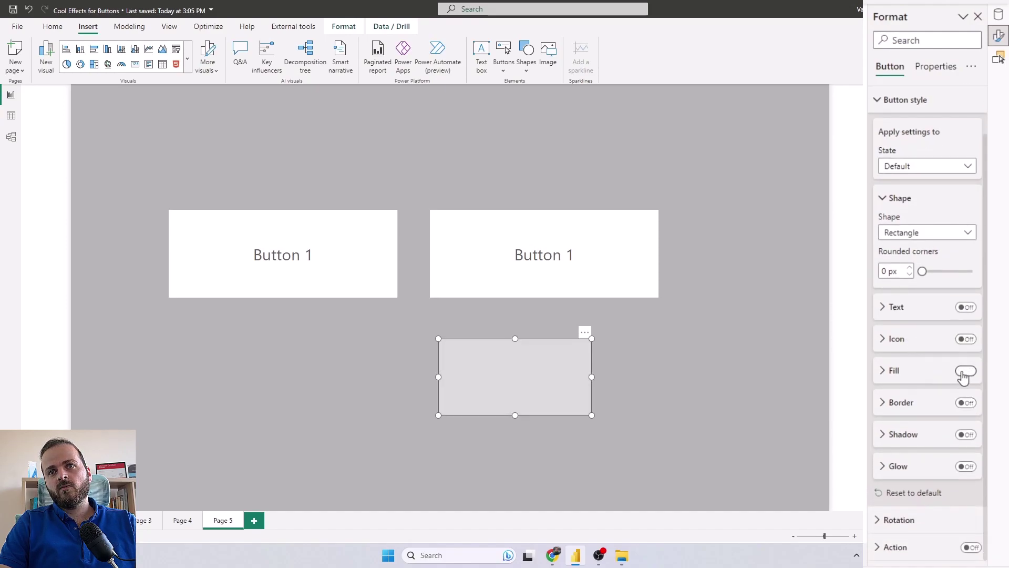
# Step: Set the blank button's fill image to ImprobableOffensiveHalicore-size_restricted.gif from the Desktop gif folder
pyautogui.click(894, 371)
pyautogui.scroll(-3, 897, 383)
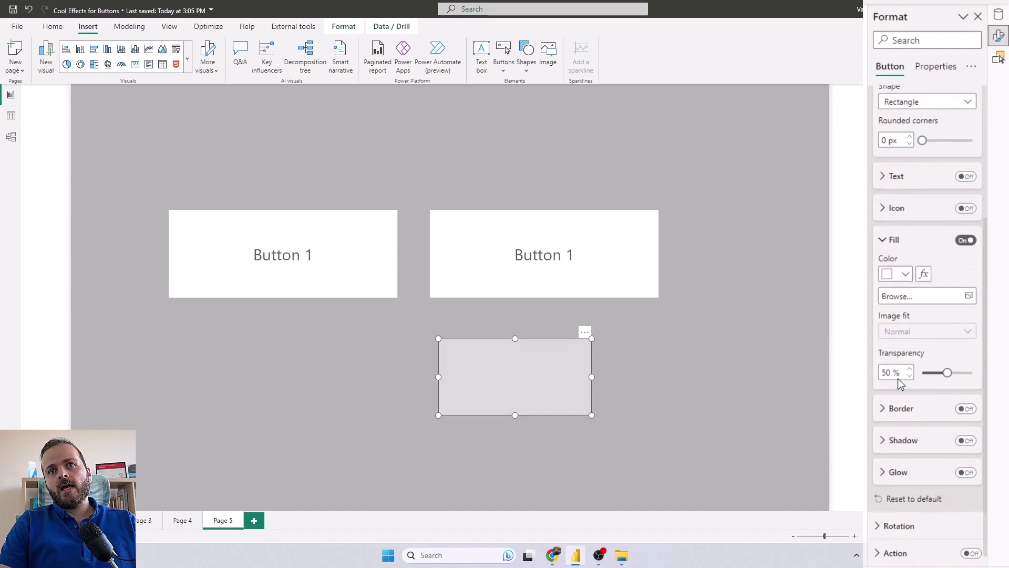
pyautogui.click(969, 290)
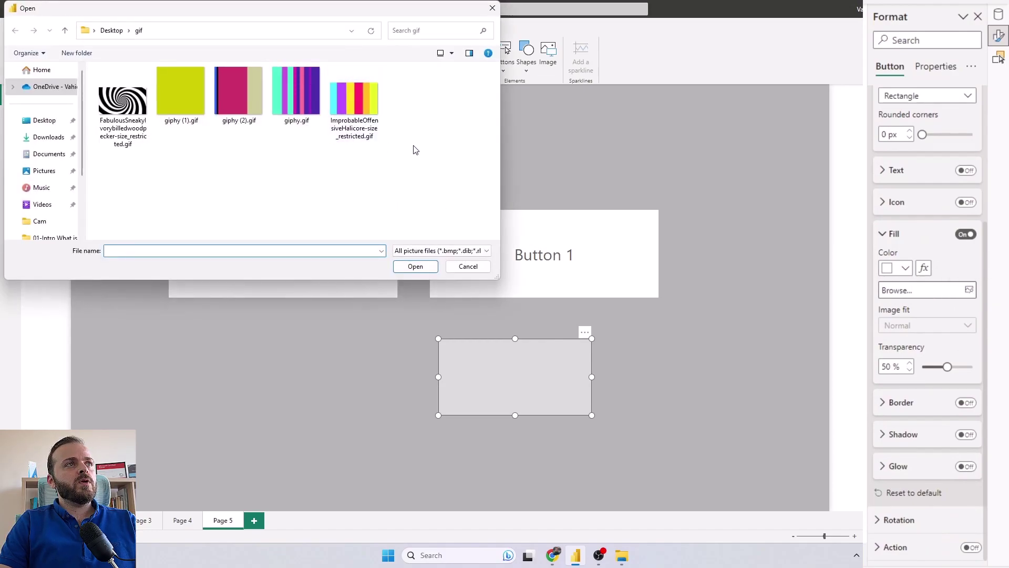
pyautogui.doubleClick(380, 104)
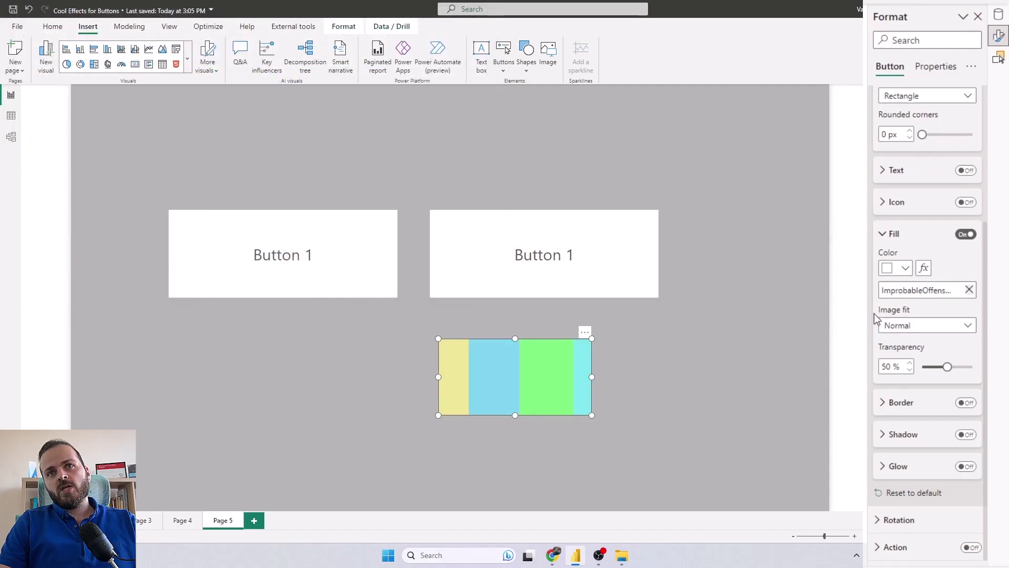
# Step: Set the GIF fill's image fit to Fit and its transparency to 0%, and move the button slightly closer to the second Button 1
pyautogui.click(965, 326)
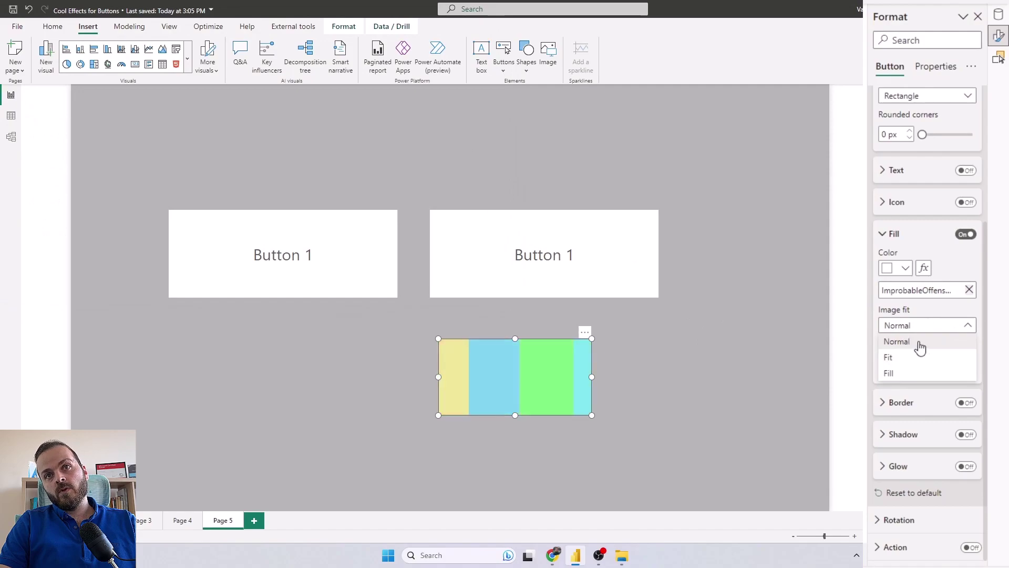
pyautogui.click(896, 360)
pyautogui.moveTo(516, 379); pyautogui.dragTo(526, 358)
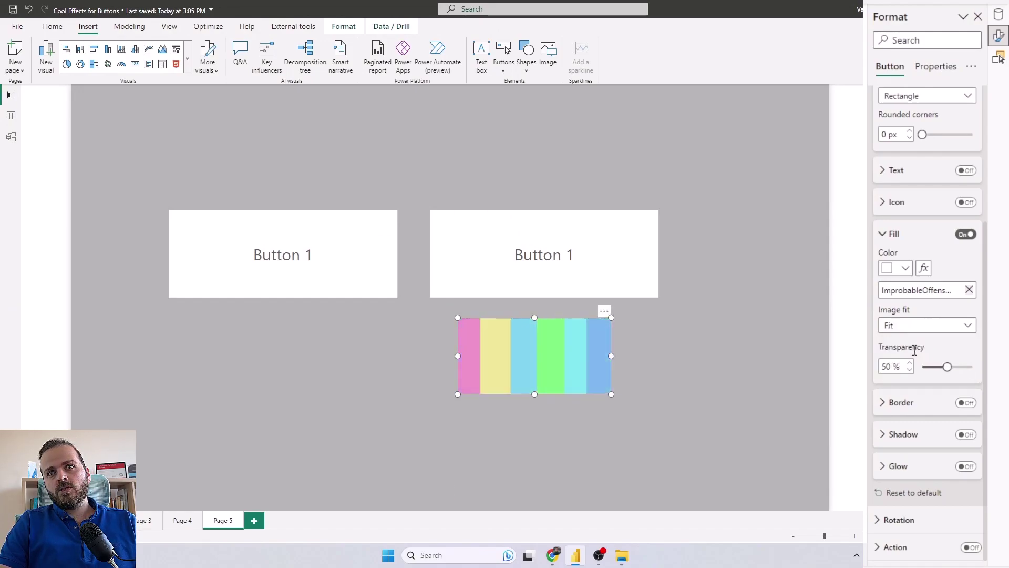
pyautogui.moveTo(946, 366); pyautogui.dragTo(922, 366)
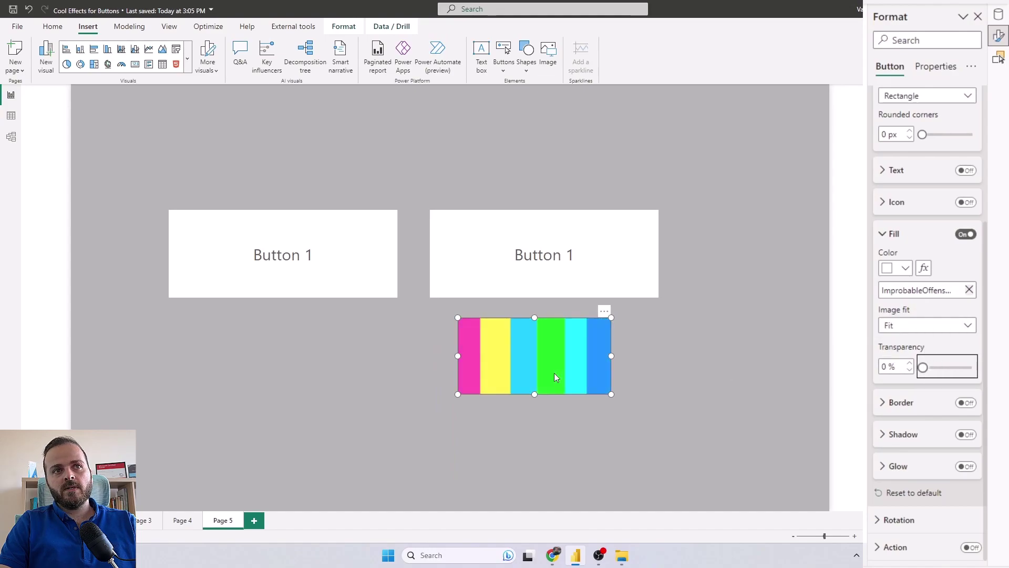
# Step: Move and resize the GIF button to match the second Button 1 exactly, and order it behind that button as layer Gif
pyautogui.moveTo(535, 364); pyautogui.dragTo(514, 262)
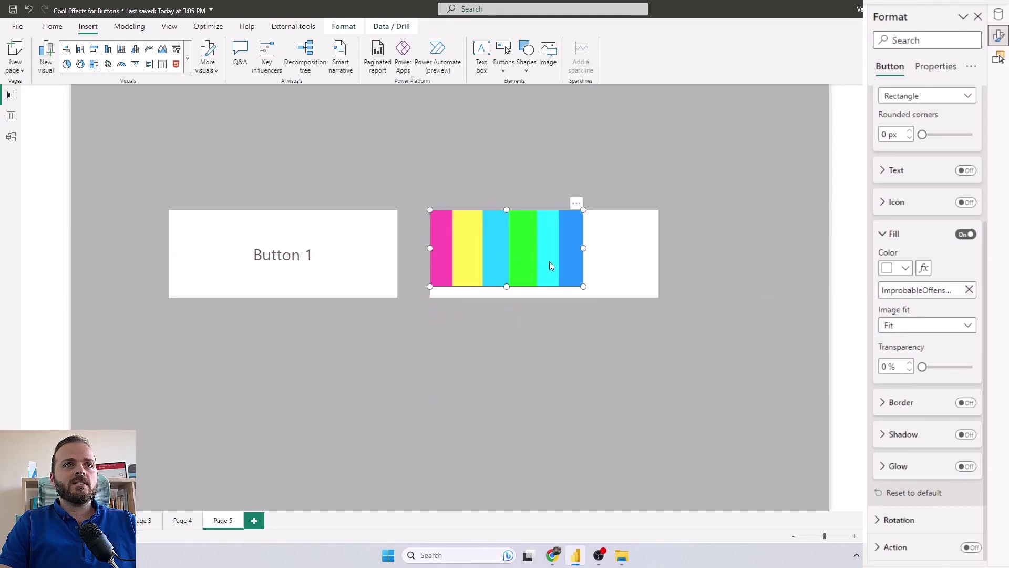
pyautogui.moveTo(637, 288); pyautogui.dragTo(658, 297)
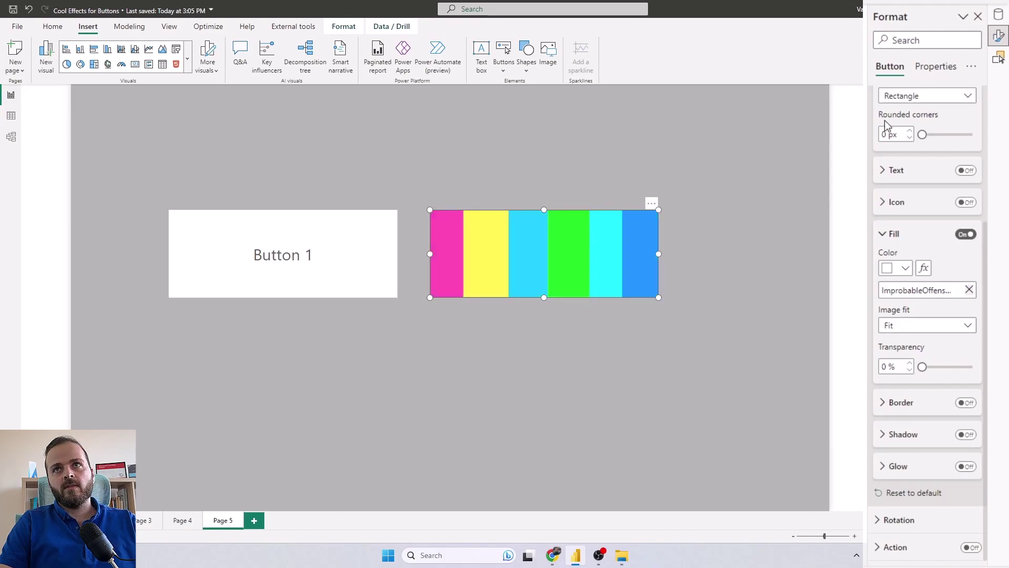
pyautogui.click(998, 57)
pyautogui.click(900, 102)
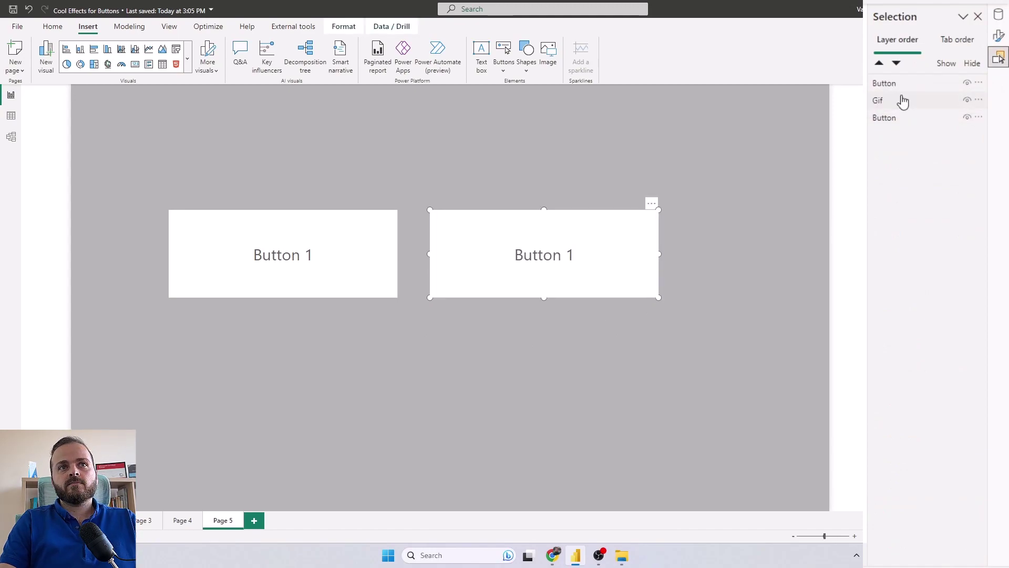
pyautogui.click(684, 401)
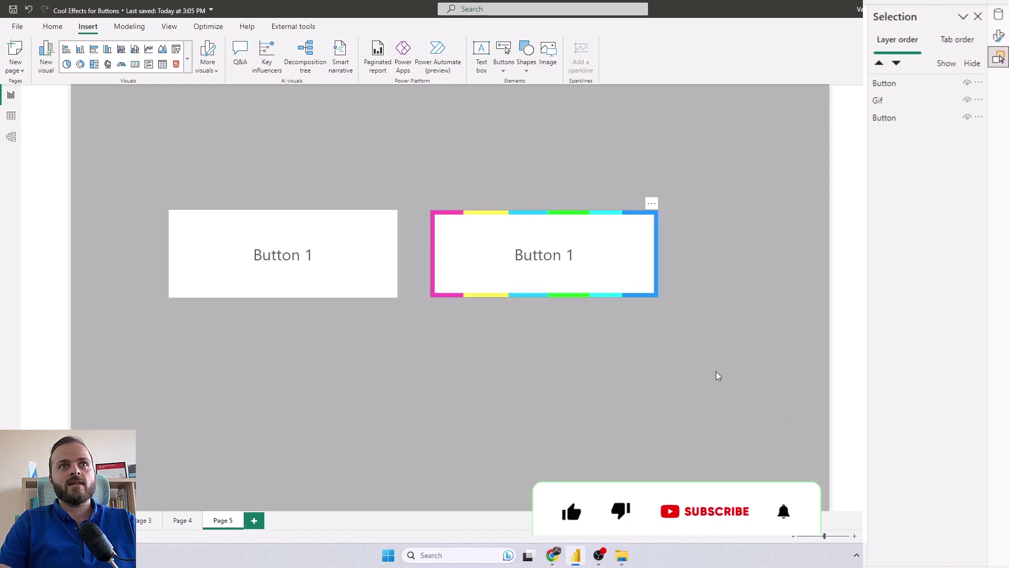
# Step: Duplicate the second Button 1 together with its Gif layer and place the copies below the original pair
pyautogui.moveTo(749, 374); pyautogui.dragTo(403, 159)
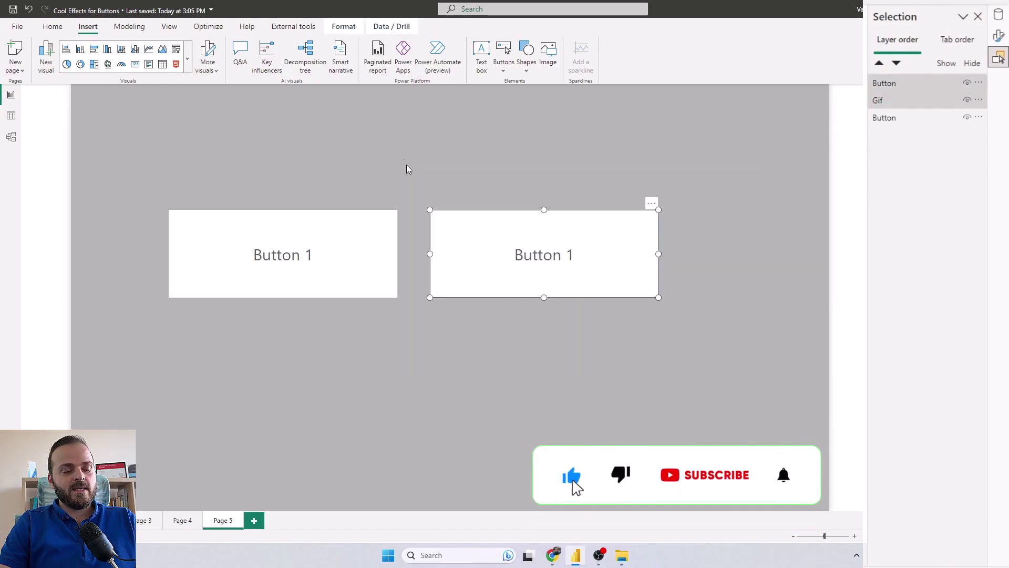
pyautogui.hotkey('ctrl', 'v')
pyautogui.moveTo(538, 245); pyautogui.dragTo(519, 369)
pyautogui.click(656, 351)
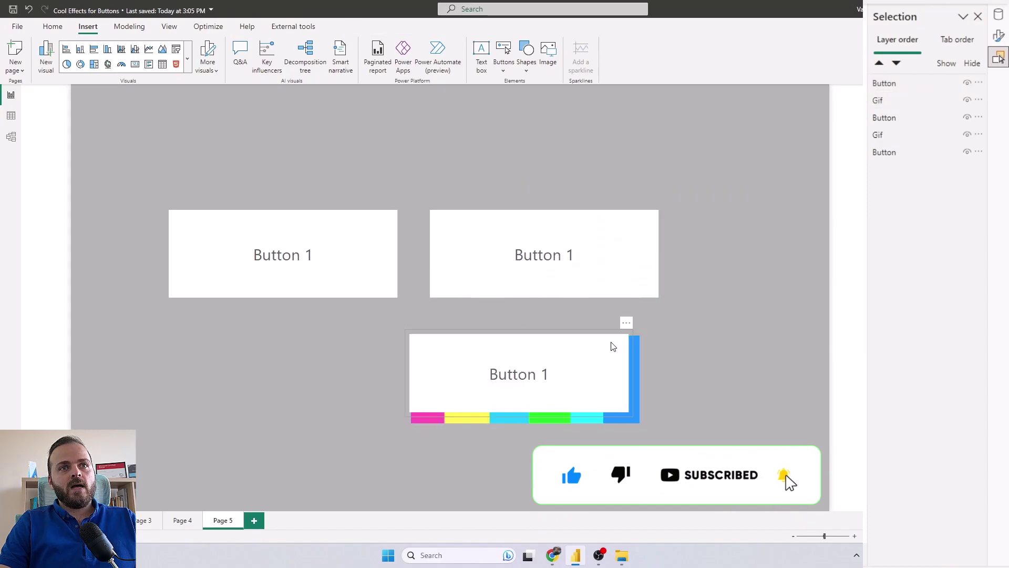
# Step: Replace the copied Gif's fill image with FabulousSneakyIvorybilledwoodpecker-size_restricted.gif and align it exactly behind the copied Button 1
pyautogui.click(638, 421)
pyautogui.click(1000, 44)
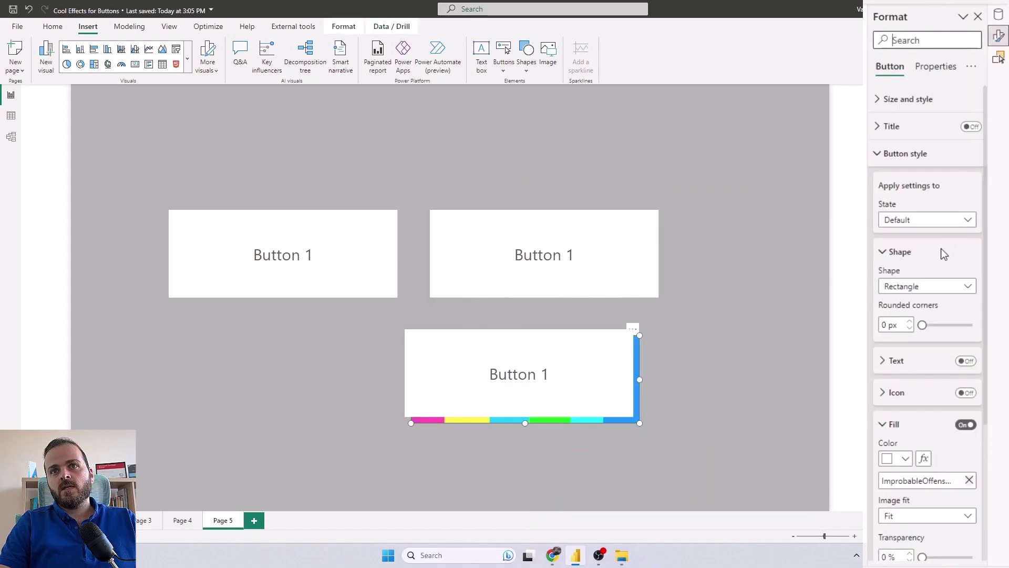
pyautogui.scroll(-3, 920, 419)
pyautogui.click(968, 338)
pyautogui.click(968, 337)
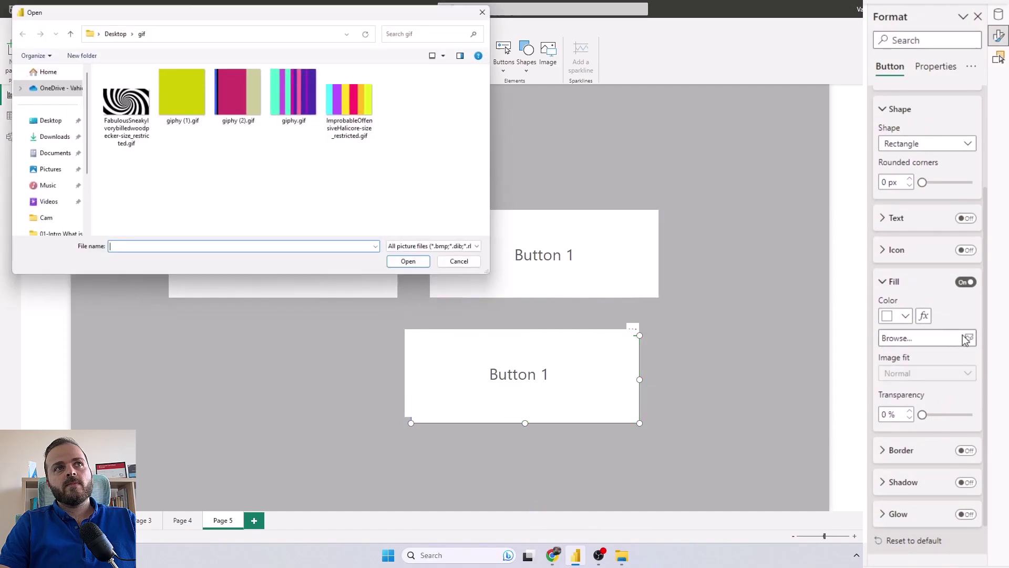
pyautogui.doubleClick(122, 101)
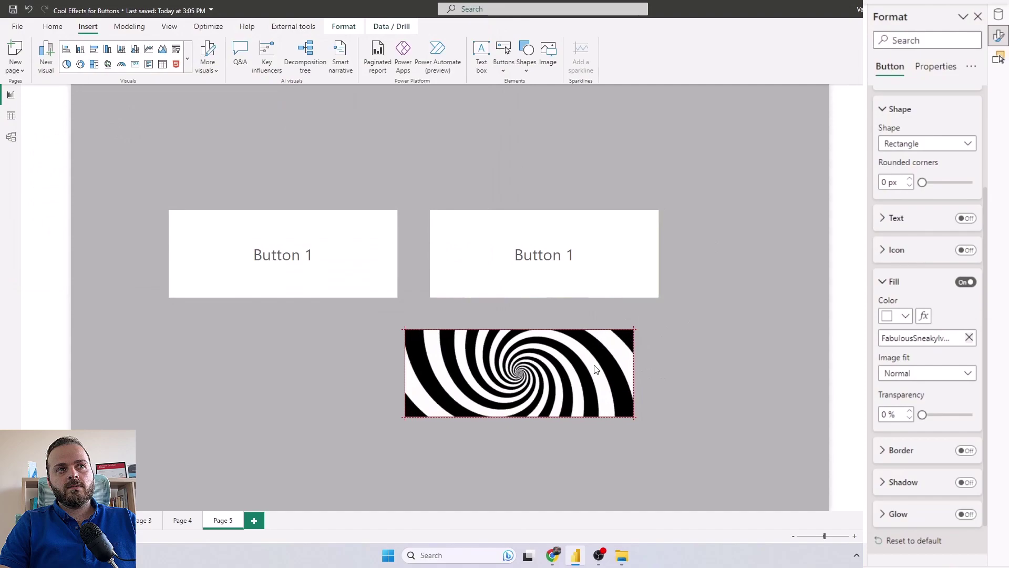
pyautogui.click(707, 376)
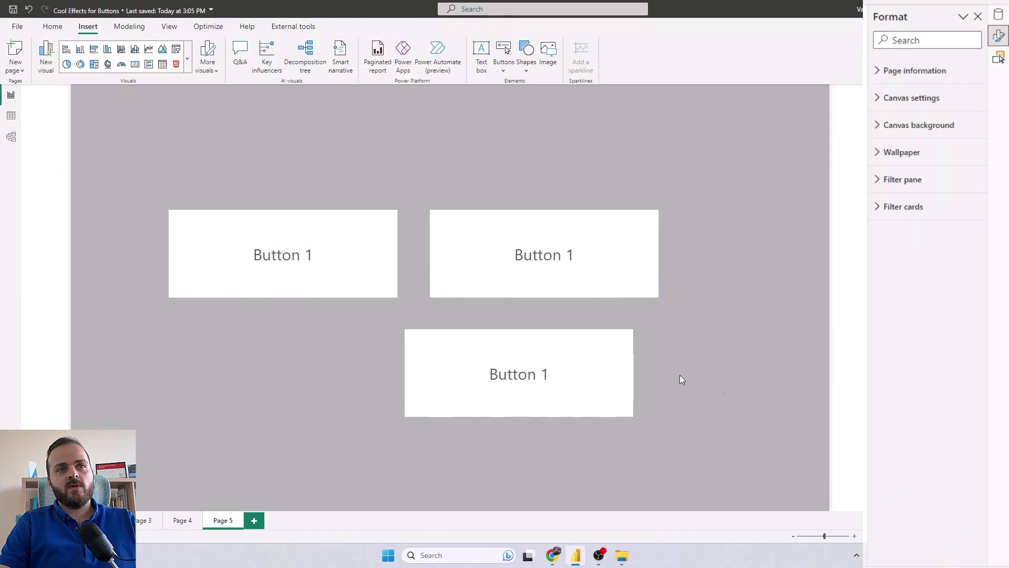